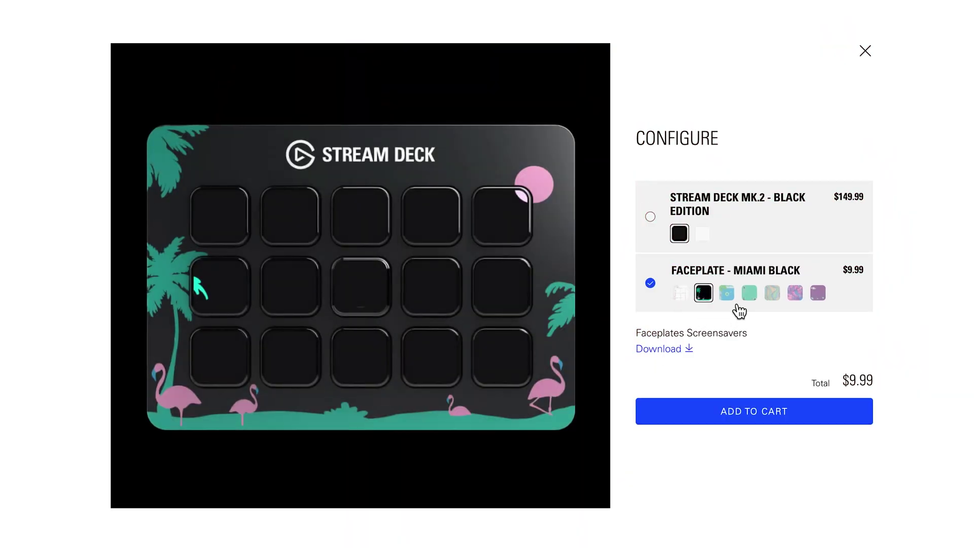
- Preview the Miami Blue, Monkey, Pastels and Pink Pixel faceplates, ending on Saturn
click(728, 296)
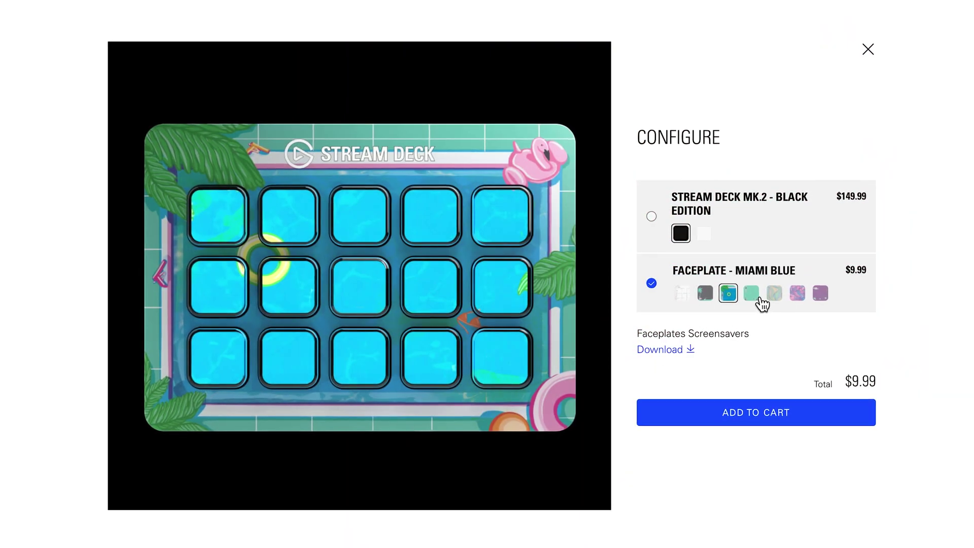
click(759, 299)
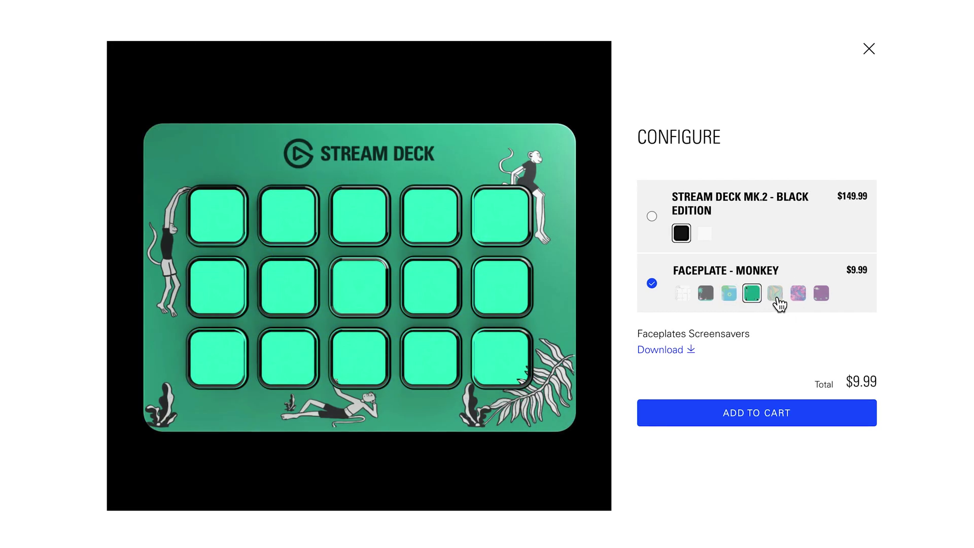
click(777, 297)
click(805, 299)
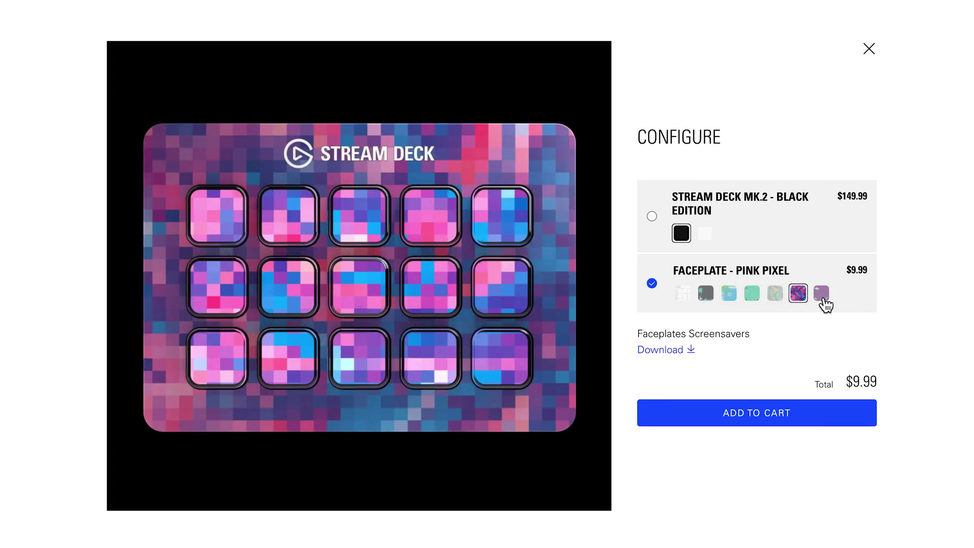
click(827, 298)
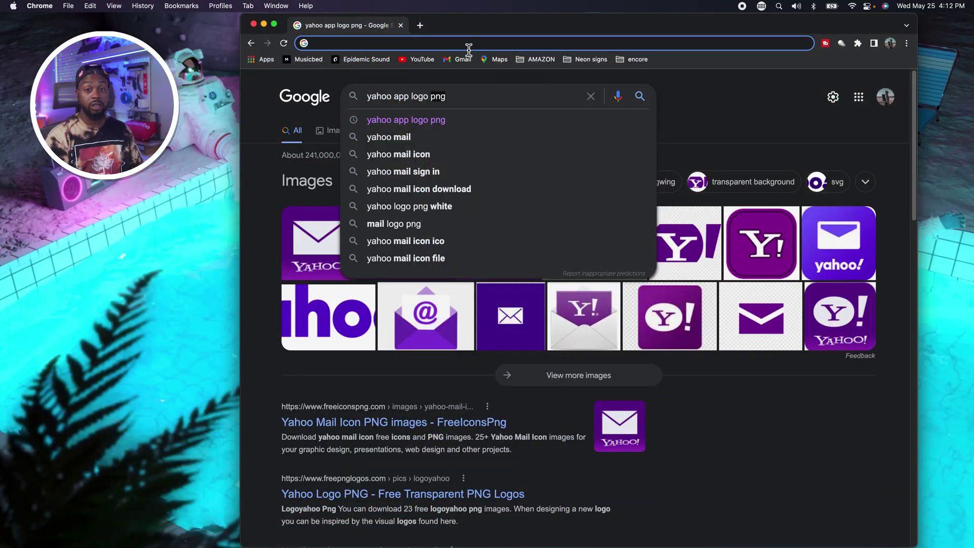
- Load the Elgato website via an 'elgato' search and go to its Downloads page
text(elgato)
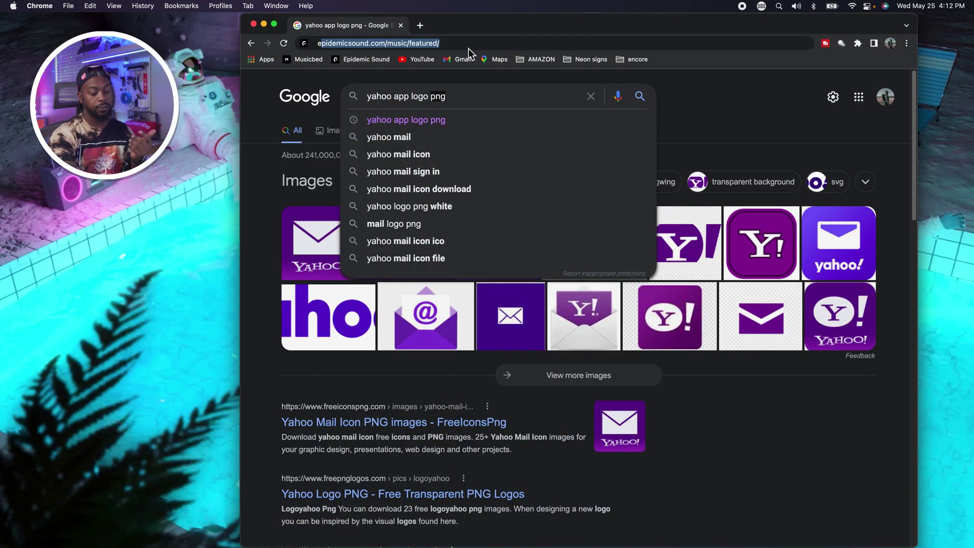
key(Return)
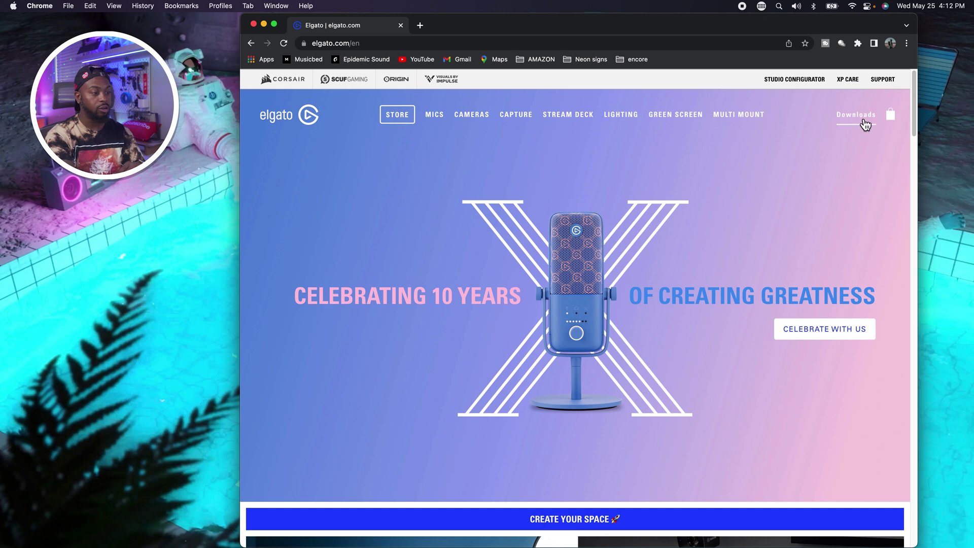
click(861, 121)
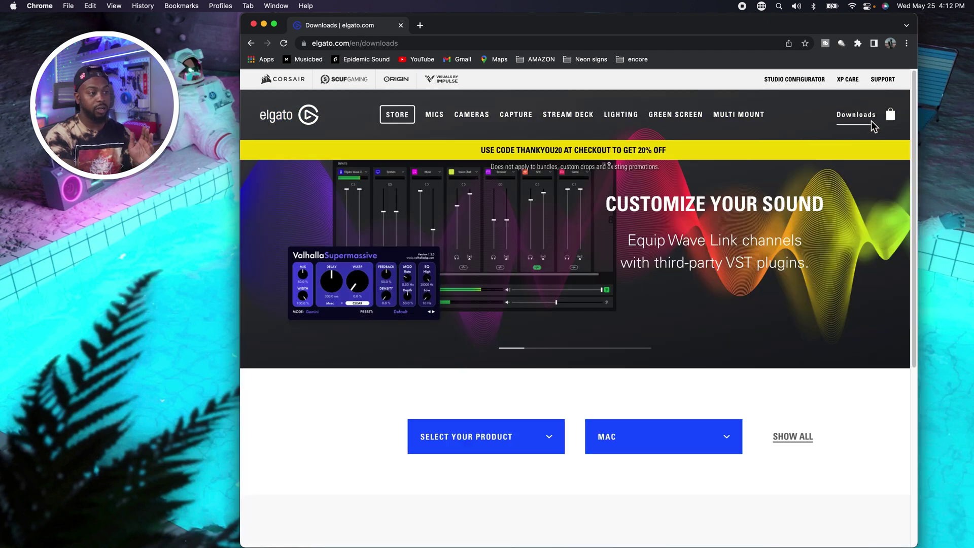
- Select Stream Deck as the download product and bring up the operating system list
scroll(639, 536, down, 3)
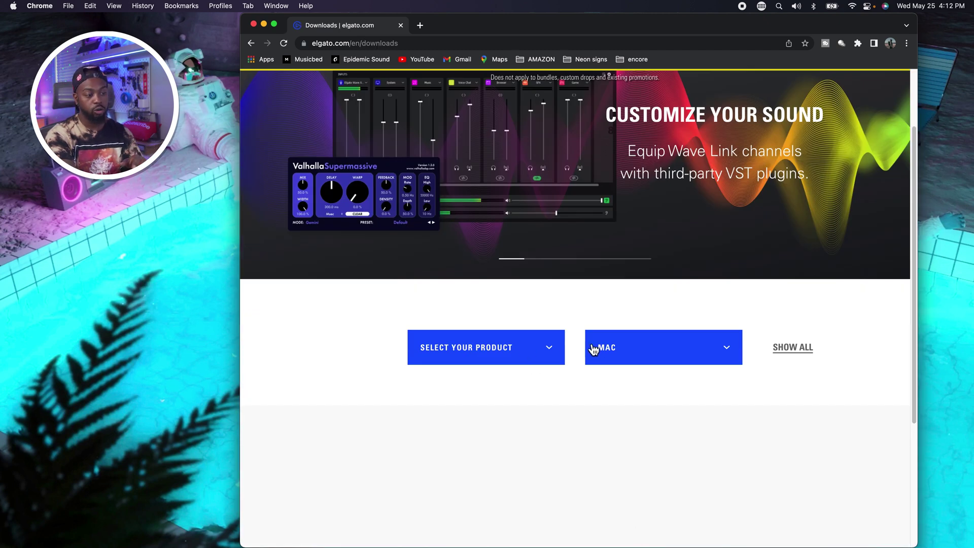
click(550, 352)
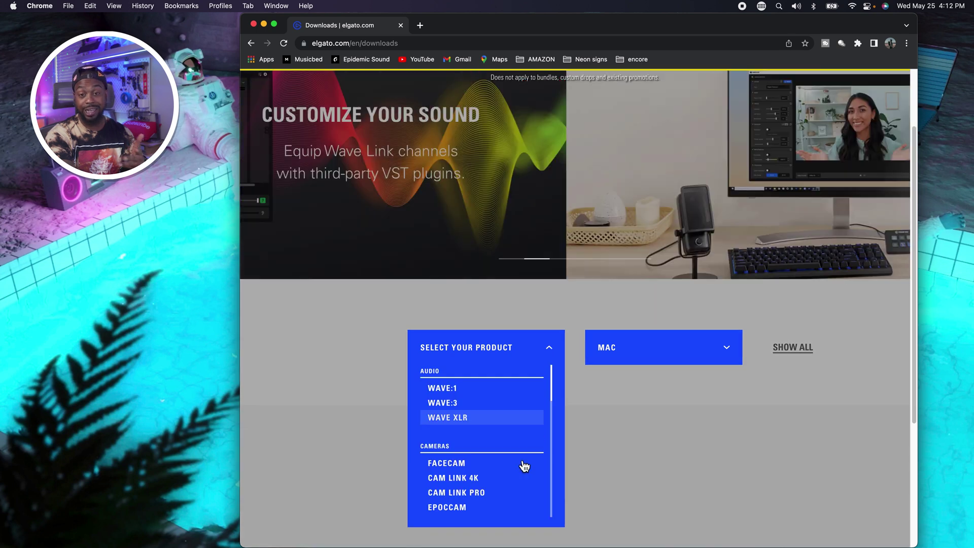
scroll(522, 498, down, 2)
scroll(522, 500, down, 3)
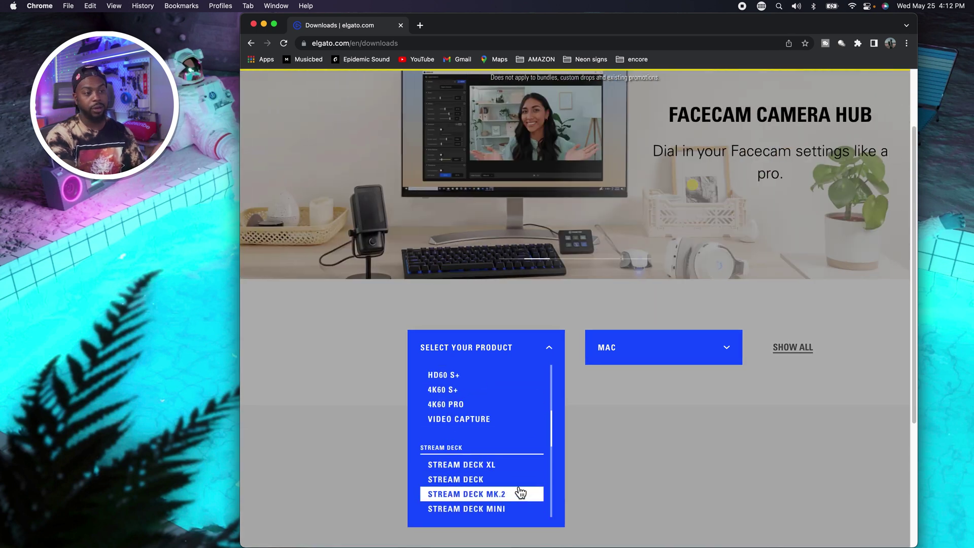
click(521, 477)
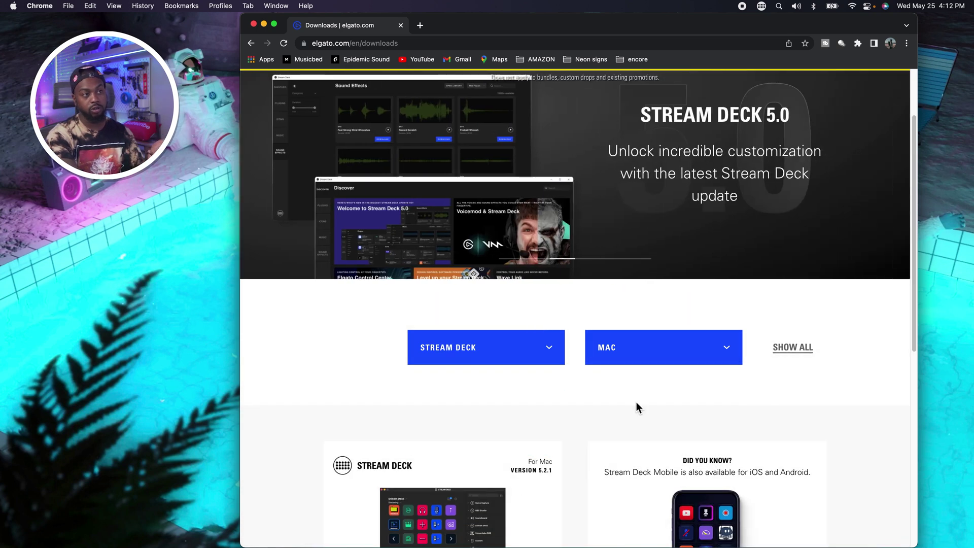
click(726, 354)
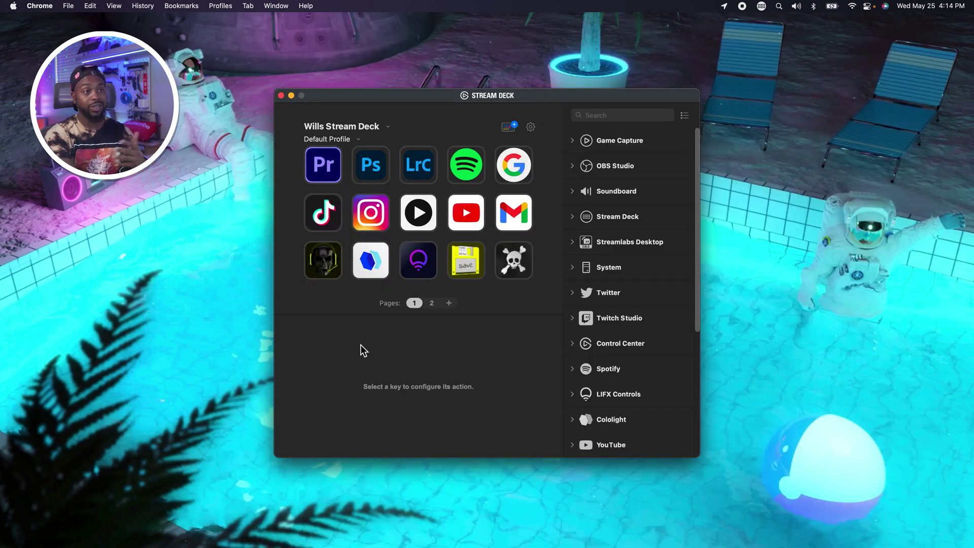
- Create a new empty profile, keeping the current Stream Deck device selected
click(357, 140)
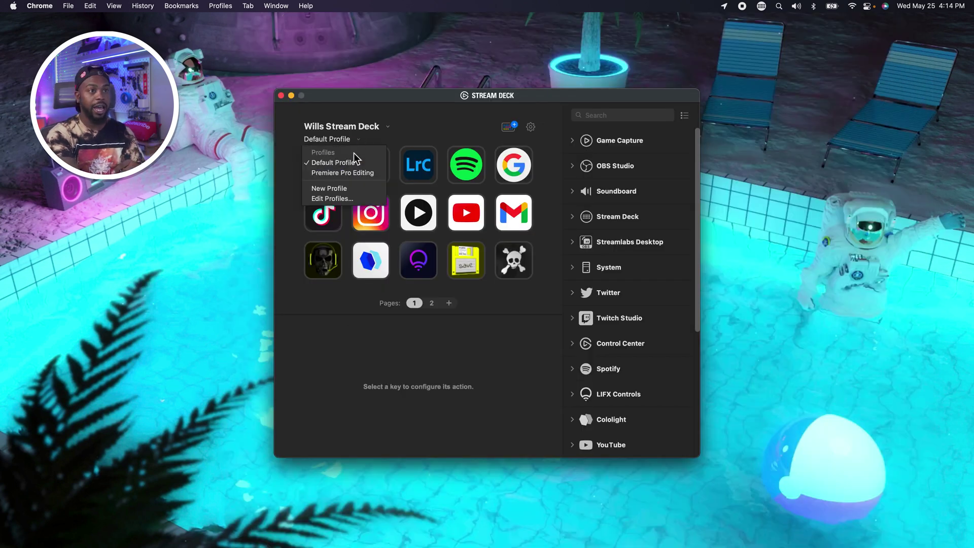
click(358, 187)
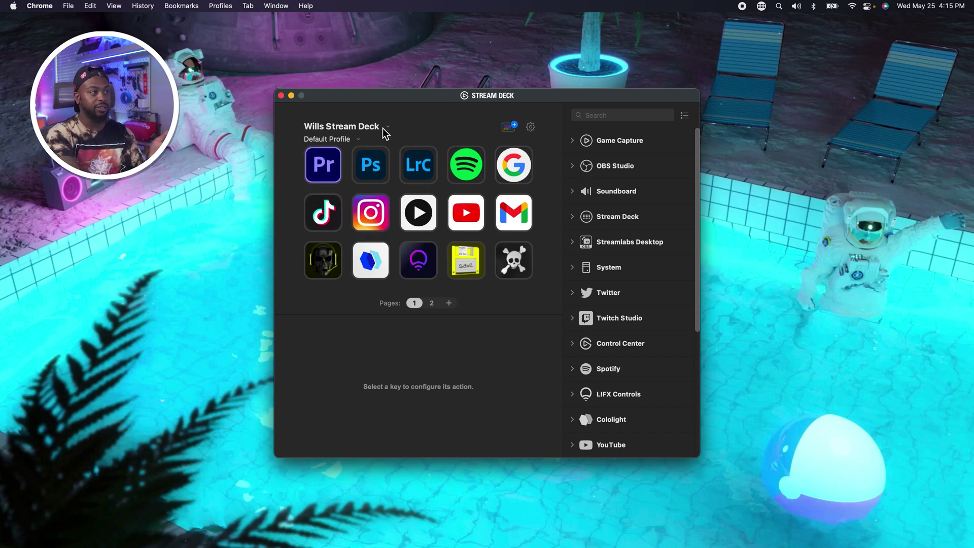
click(383, 128)
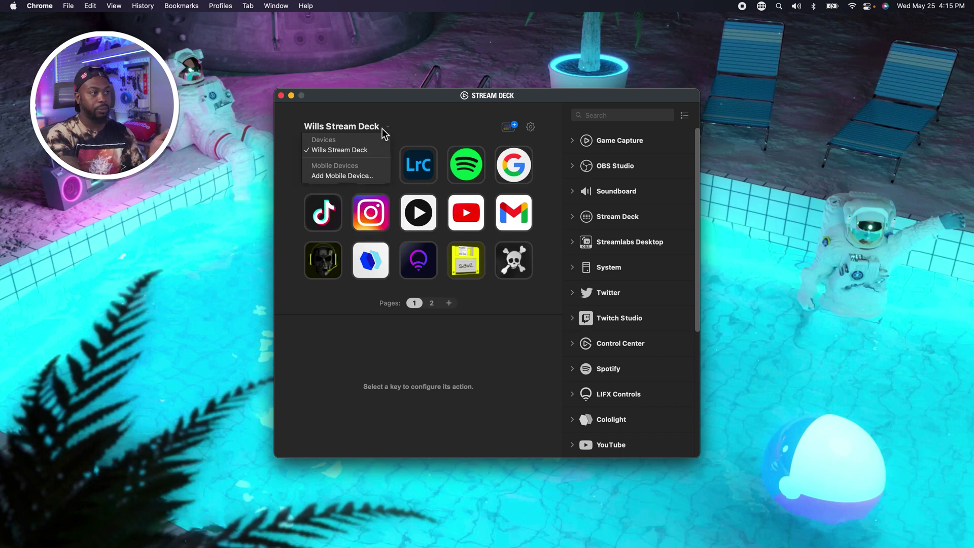
click(354, 151)
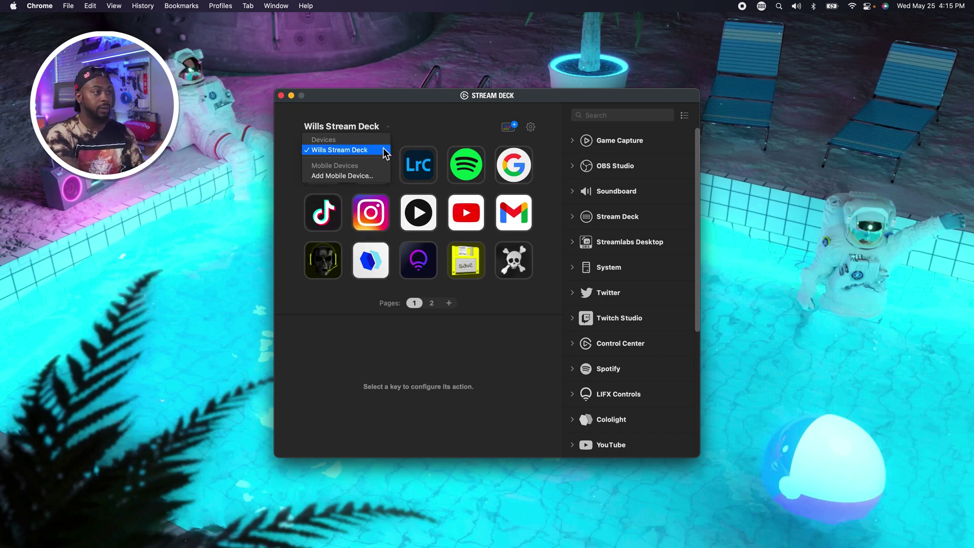
- Switch to Premiere Pro Editing, then to the empty Profile 1, and open the Store
click(349, 141)
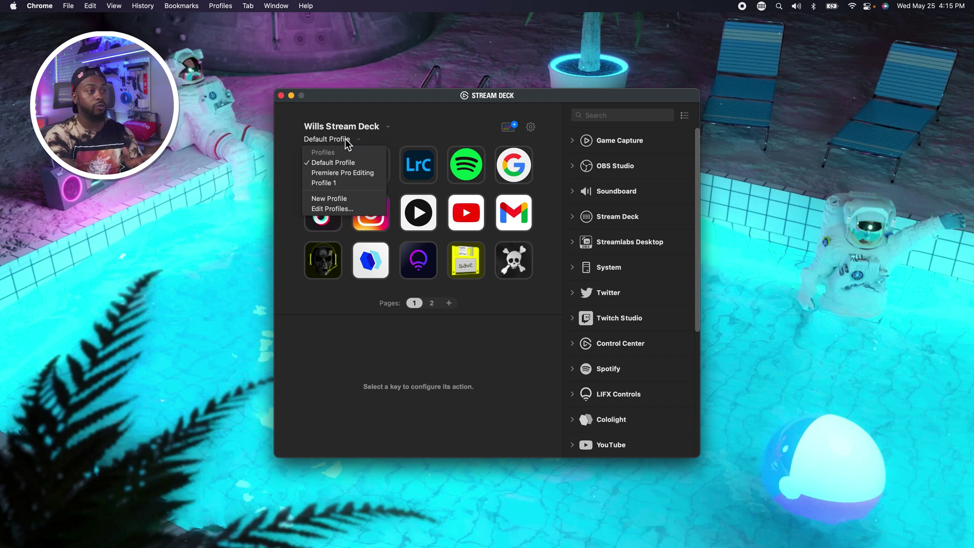
click(389, 132)
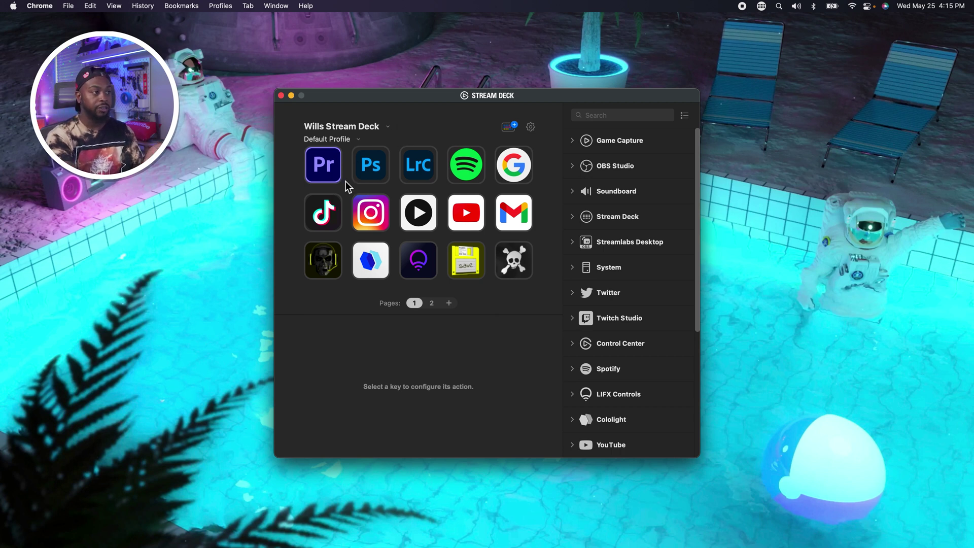
click(350, 140)
click(349, 171)
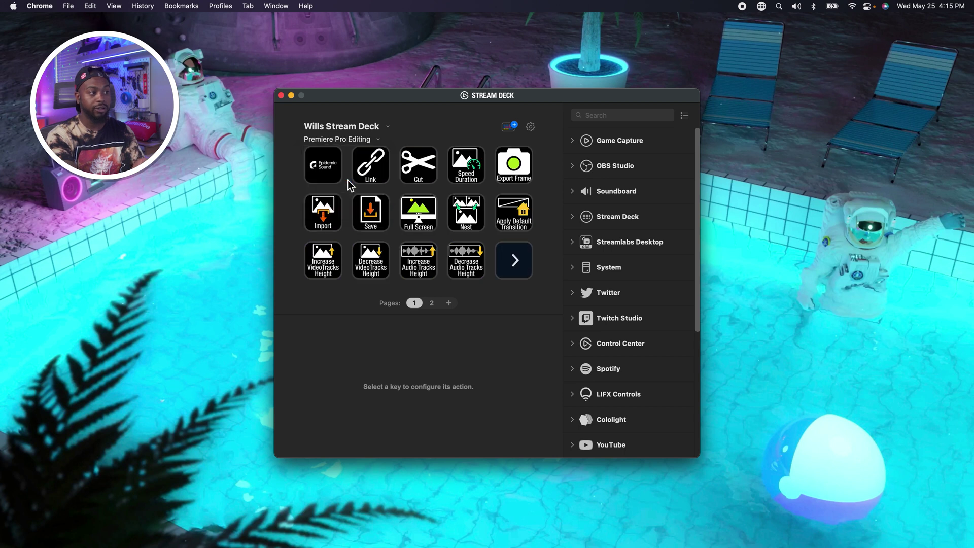
click(349, 140)
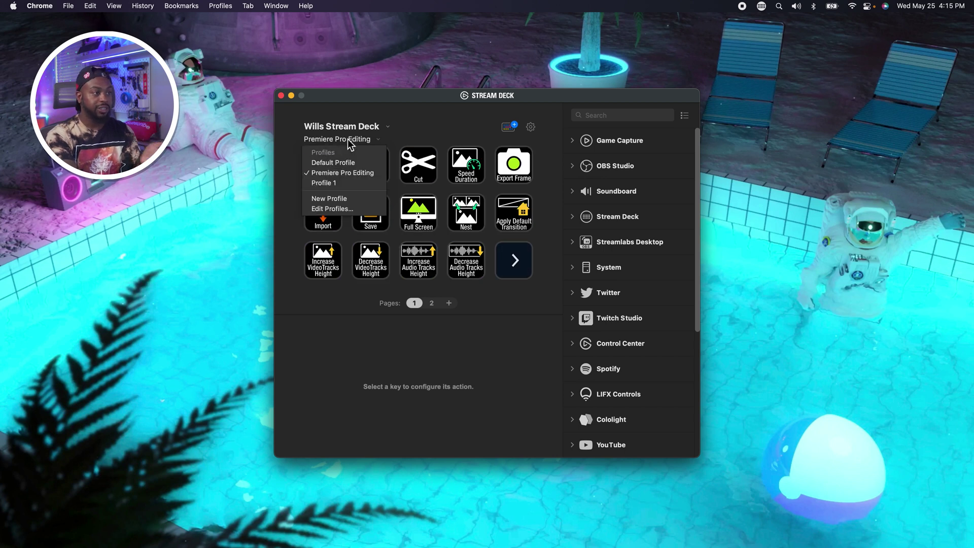
click(358, 184)
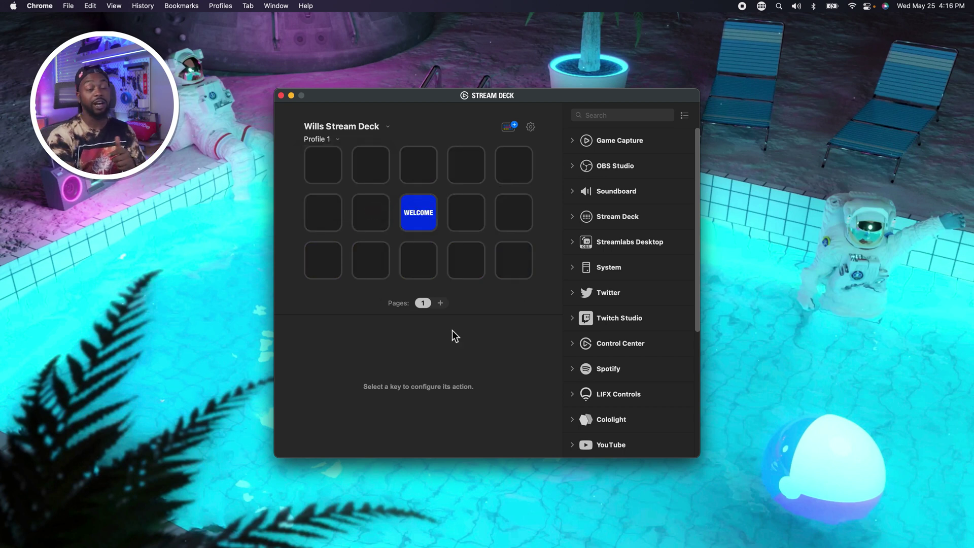
click(517, 126)
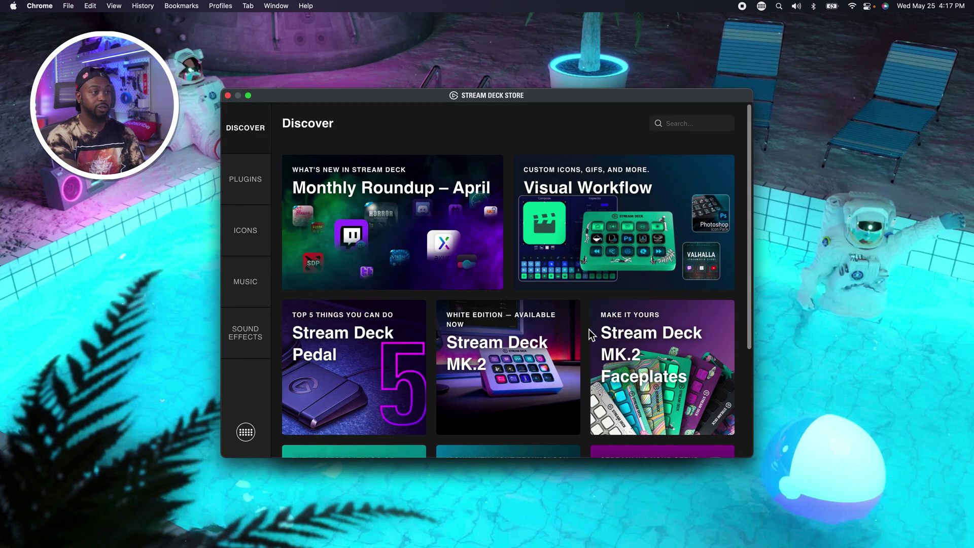
scroll(503, 362, down, 1)
click(257, 185)
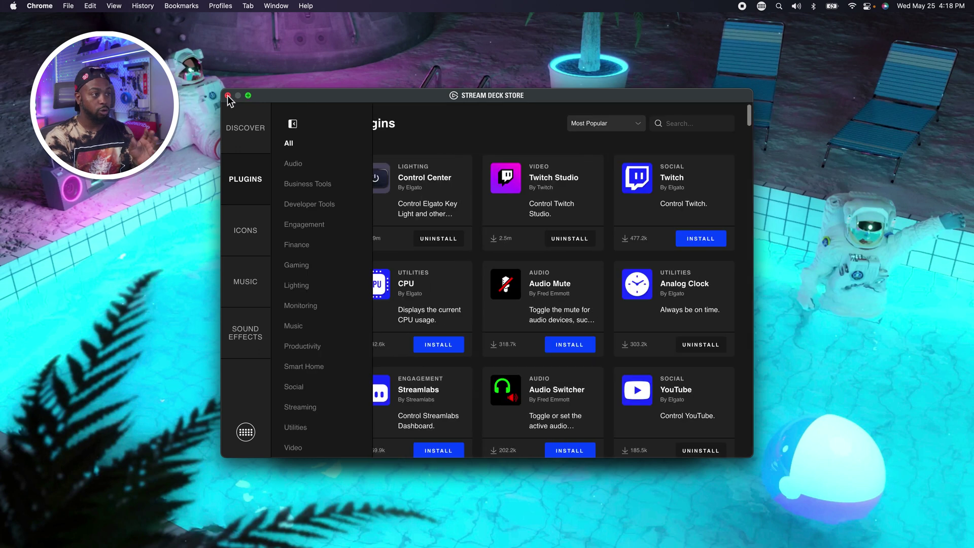
click(228, 96)
click(327, 172)
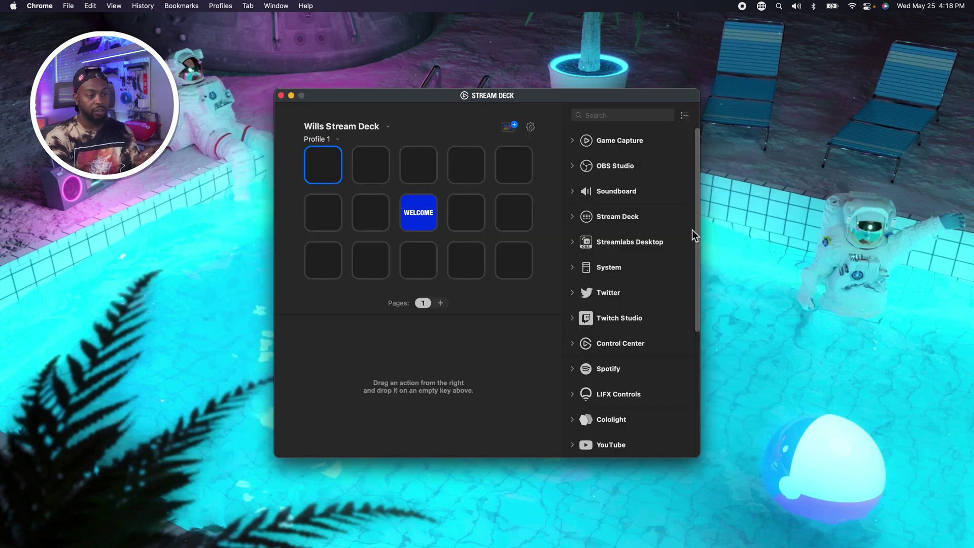
- Drag Spotify volume, track and Play/Pause actions onto the top row, then test playback
scroll(697, 285, down, 5)
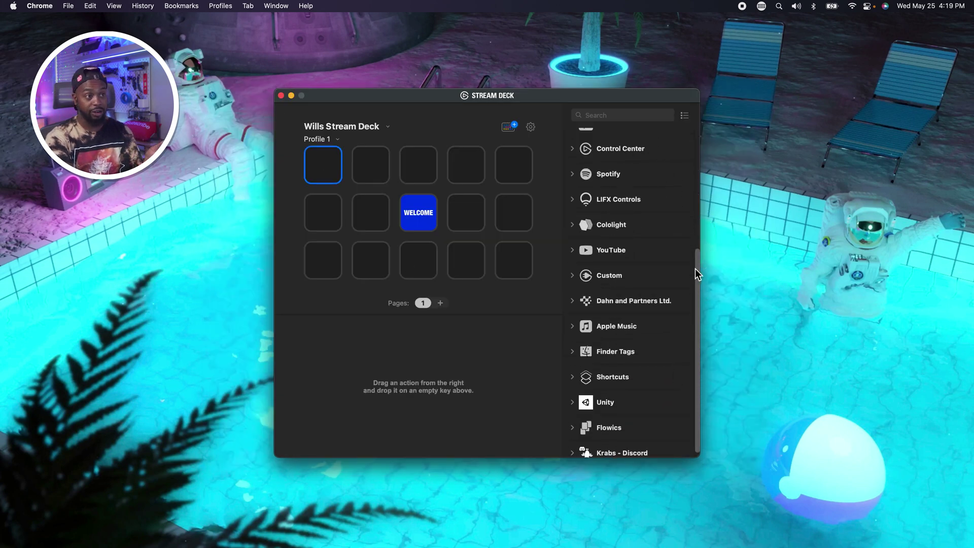
drag(696, 269, 644, 142)
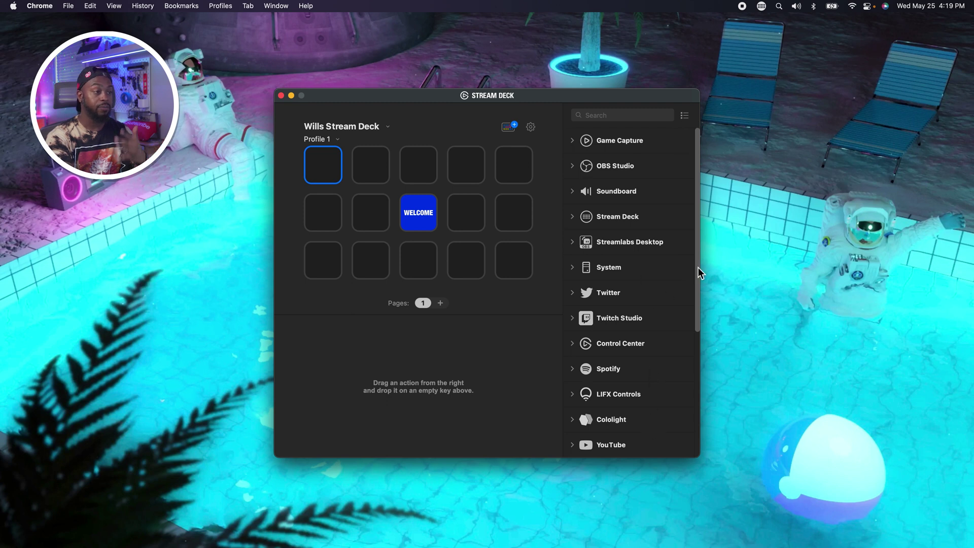
drag(698, 268, 696, 263)
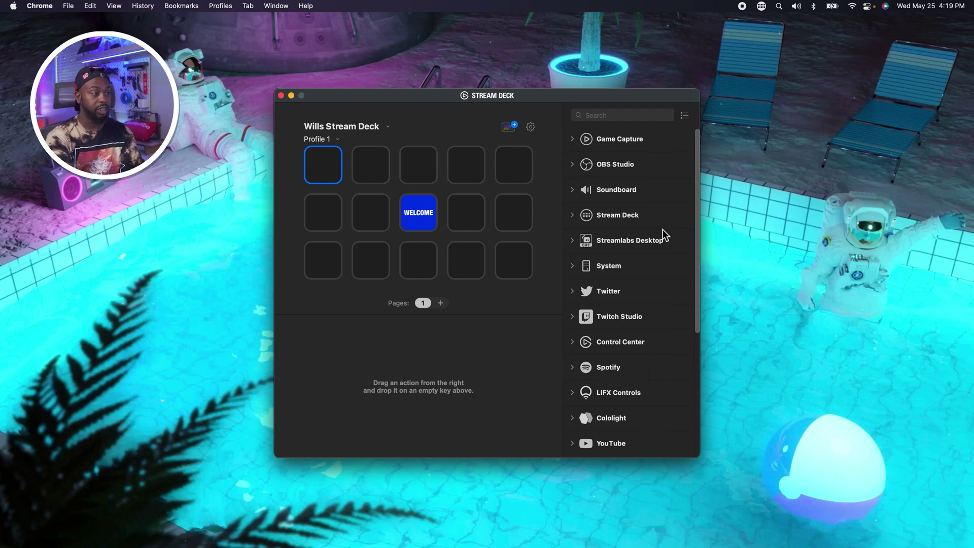
click(608, 367)
scroll(616, 239, down, 5)
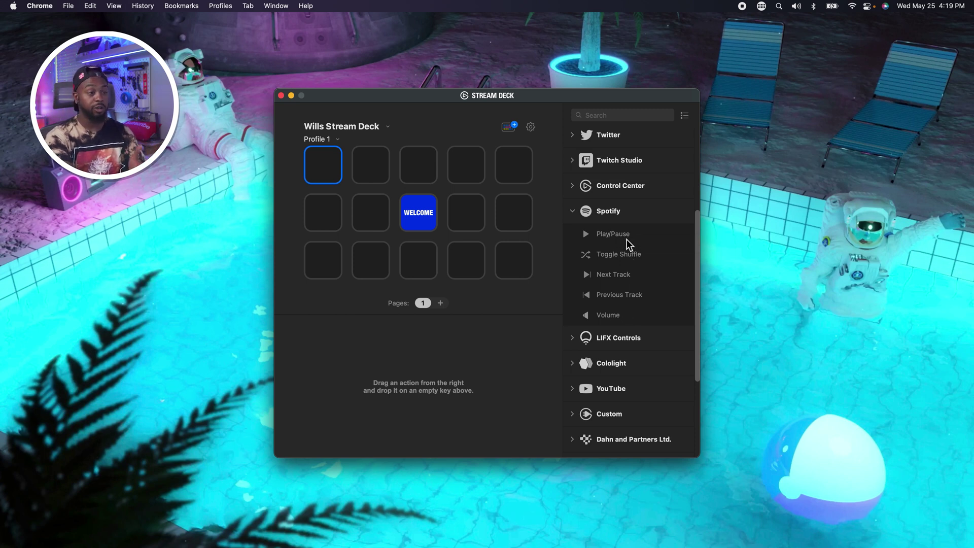
drag(628, 238, 427, 176)
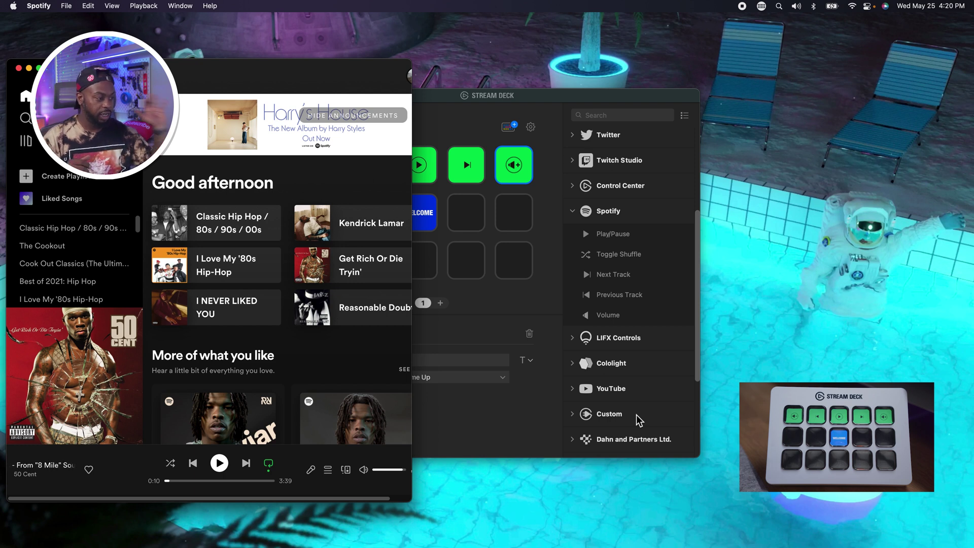
key(space)
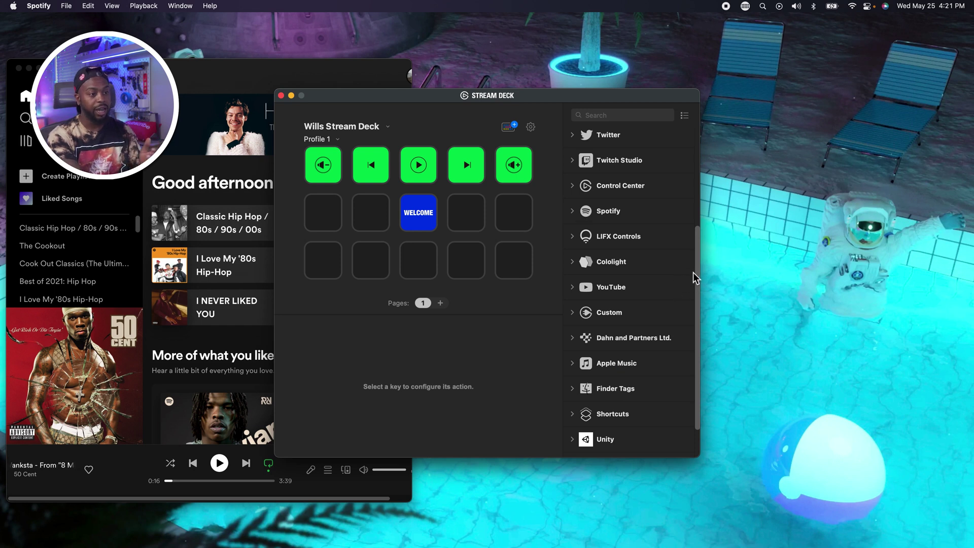
- Put Toggle LIFX Power on the bottom-row middle key, targeting the Beam and Desk Strip lights
scroll(699, 269, up, 3)
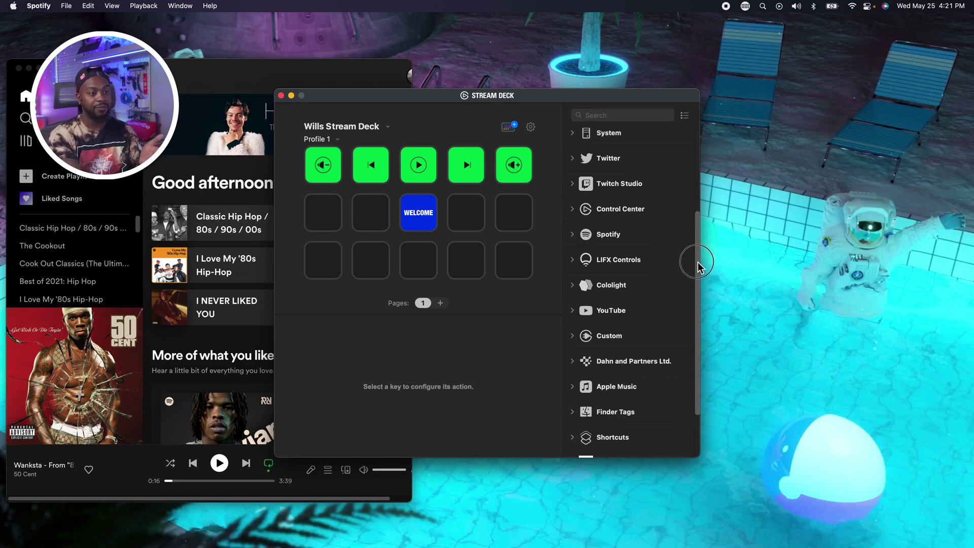
click(638, 277)
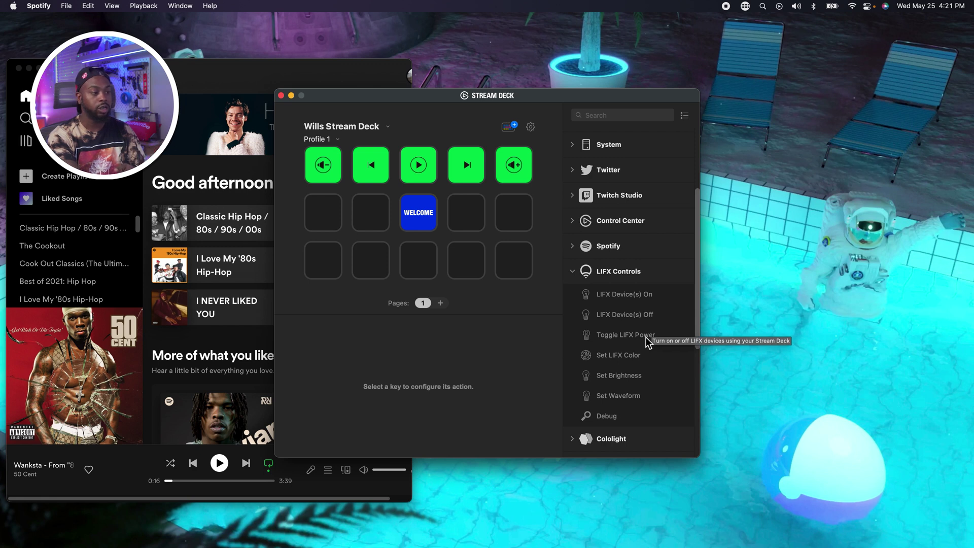
drag(647, 337, 418, 261)
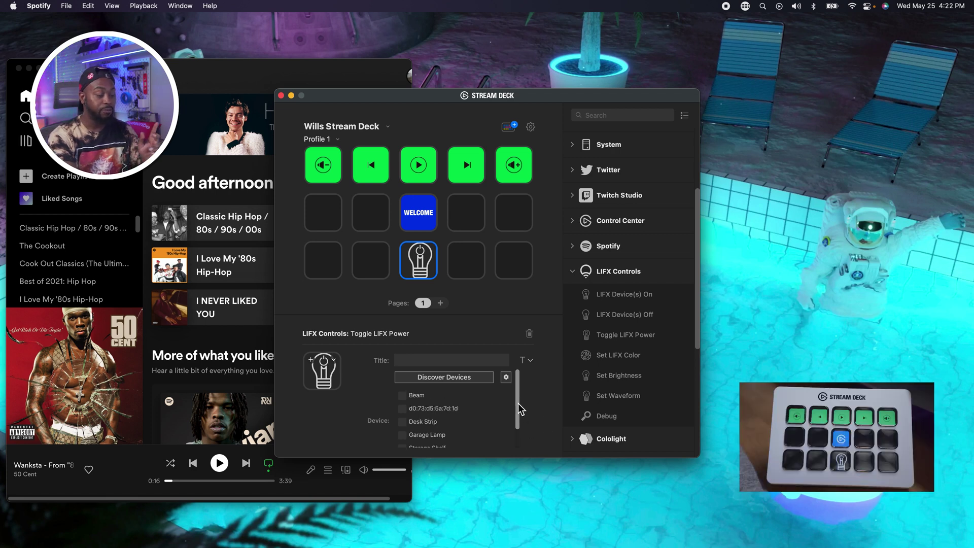
scroll(521, 409, down, 2)
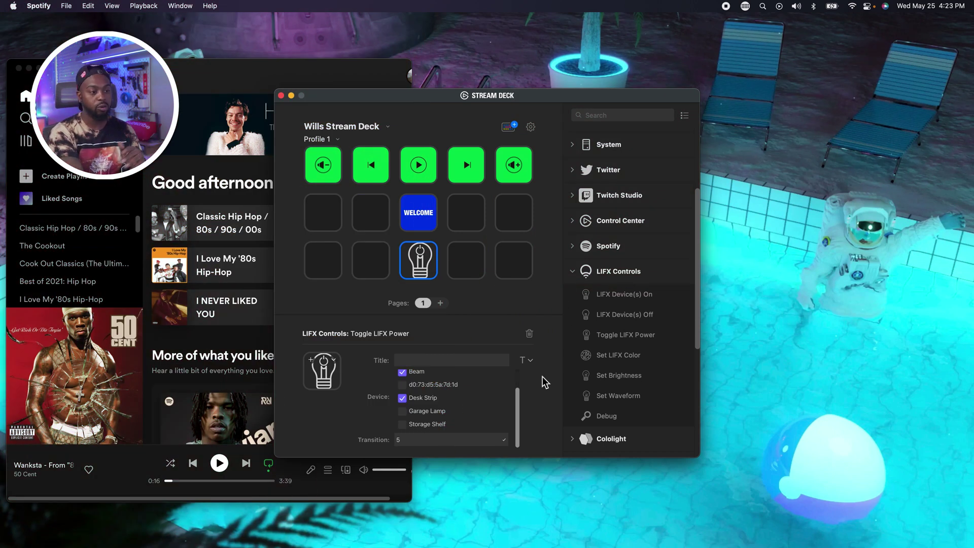
click(587, 272)
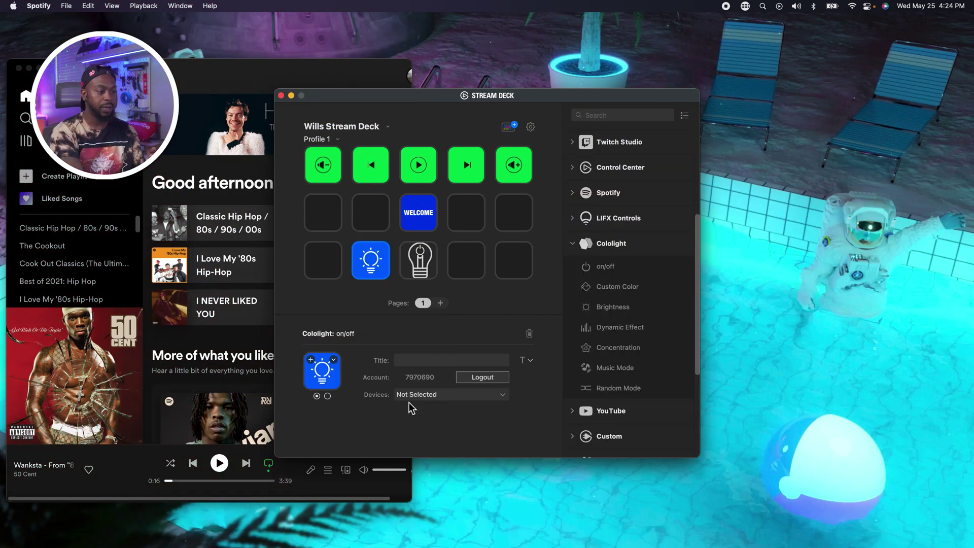
- Link the Cololight on/off key to the Cololight MIX device and bring up its icon options
click(439, 396)
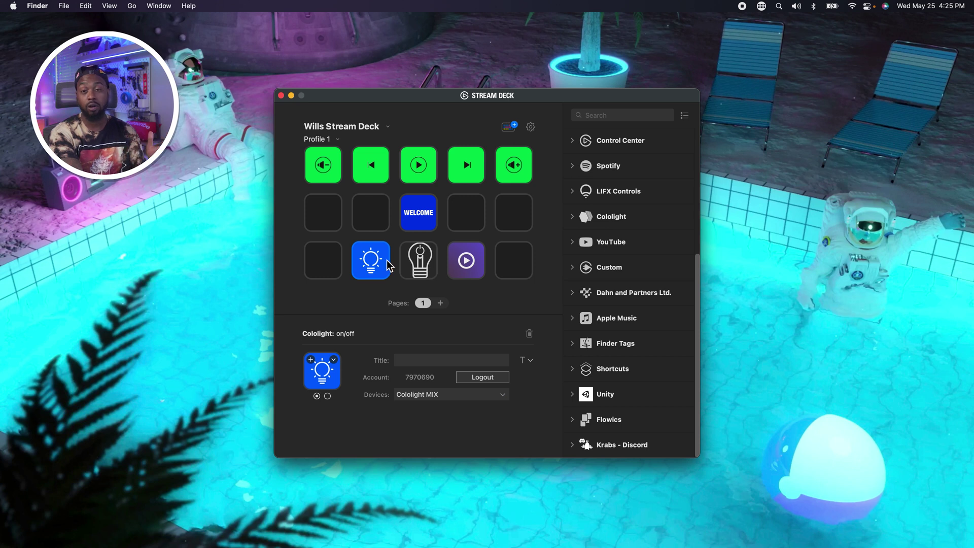
click(334, 361)
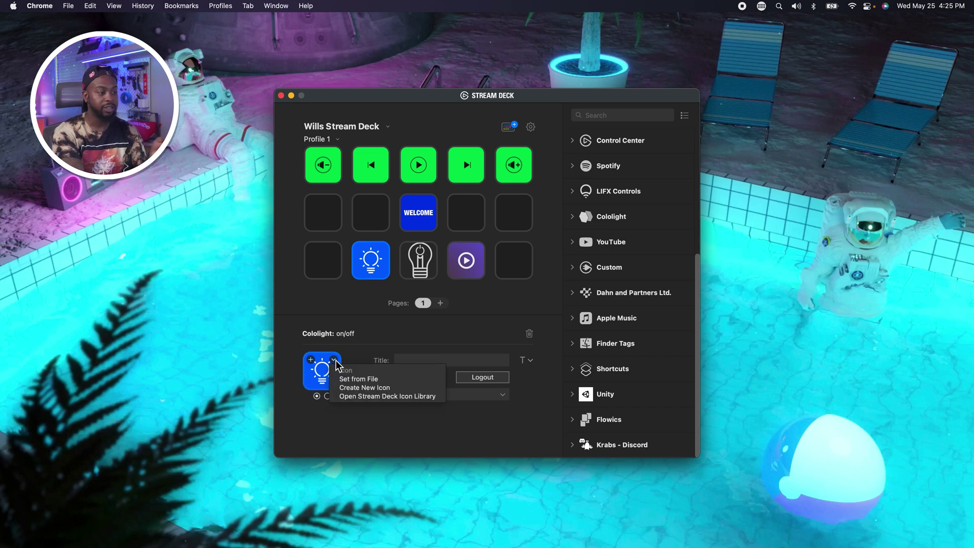
- Browse the icon library with VS Code Icons collapsed, then view the Store's Plugins section
click(413, 398)
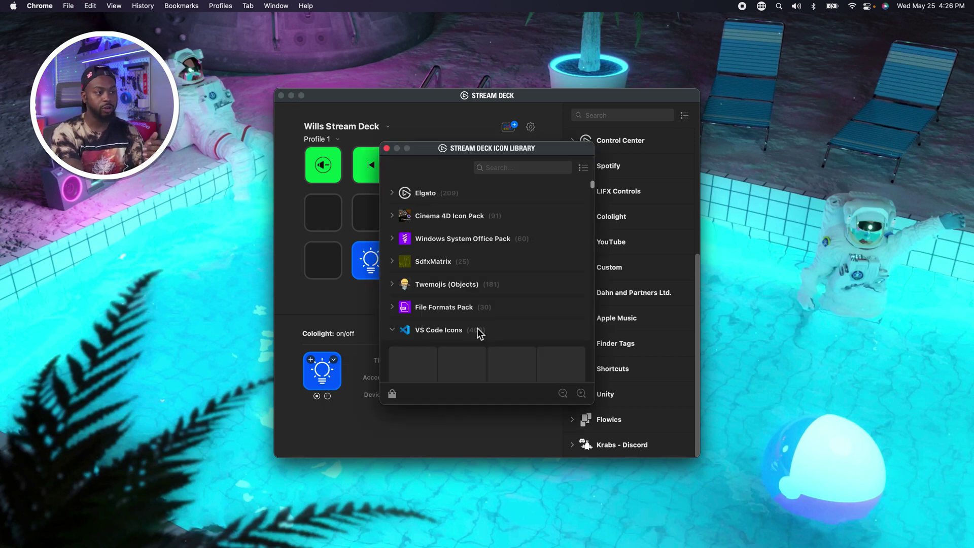
click(392, 330)
drag(588, 196, 582, 382)
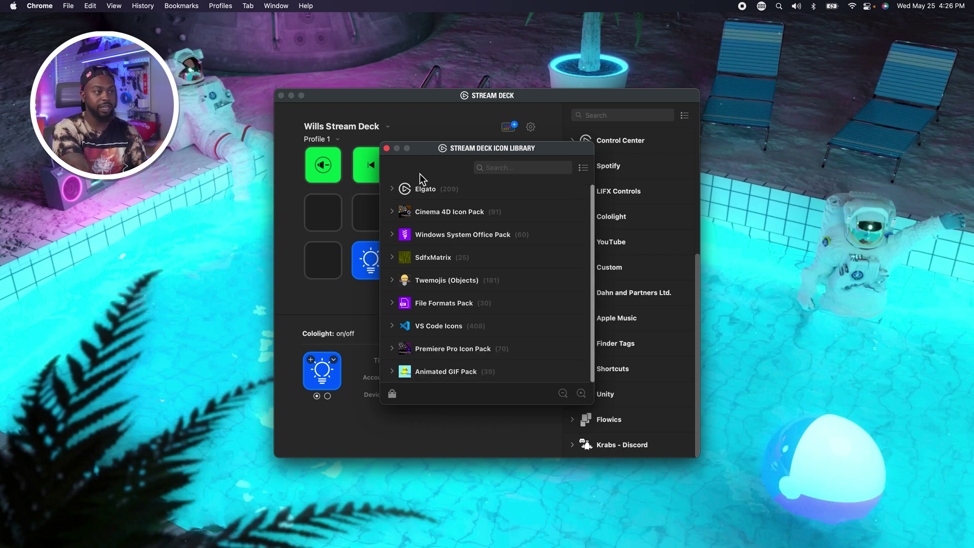
click(489, 125)
click(509, 126)
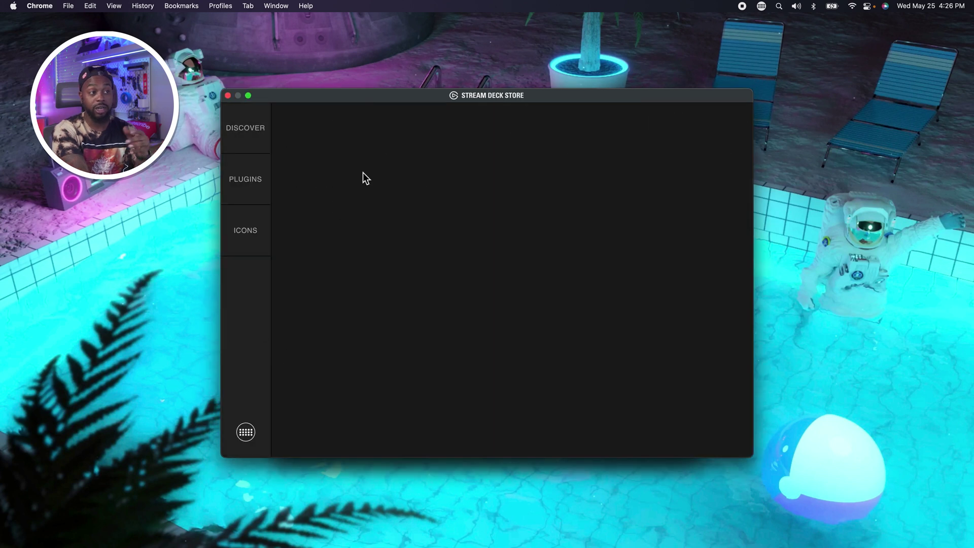
click(267, 192)
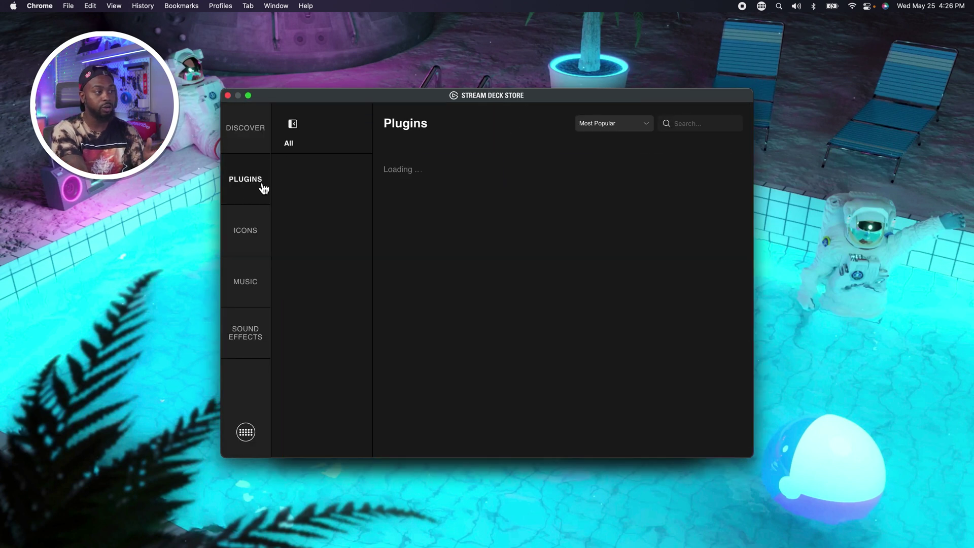
- Browse the Store's icon packs, including the Premiere Pro Icon Pack details, then close it
click(247, 231)
drag(749, 124, 752, 180)
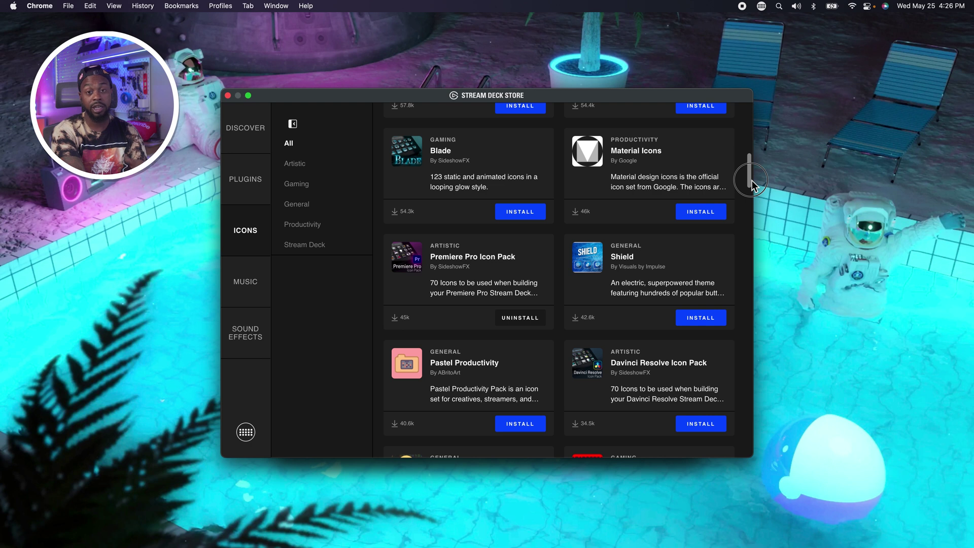
click(411, 275)
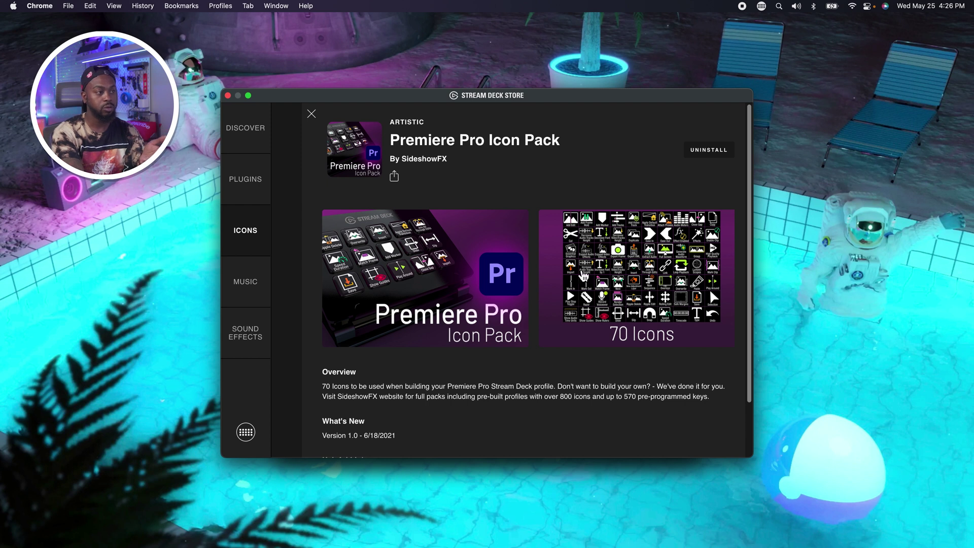
click(311, 114)
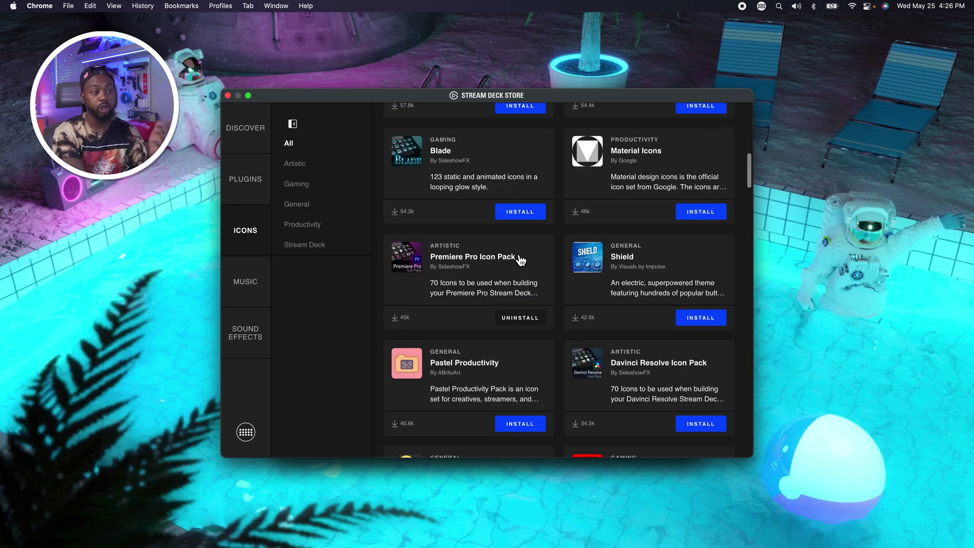
scroll(615, 419, down, 10)
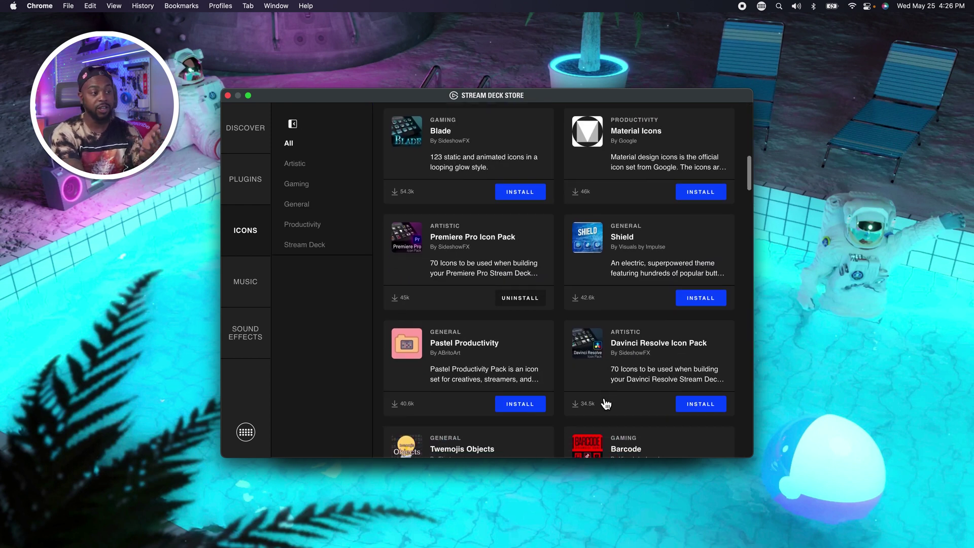
scroll(620, 355, down, 5)
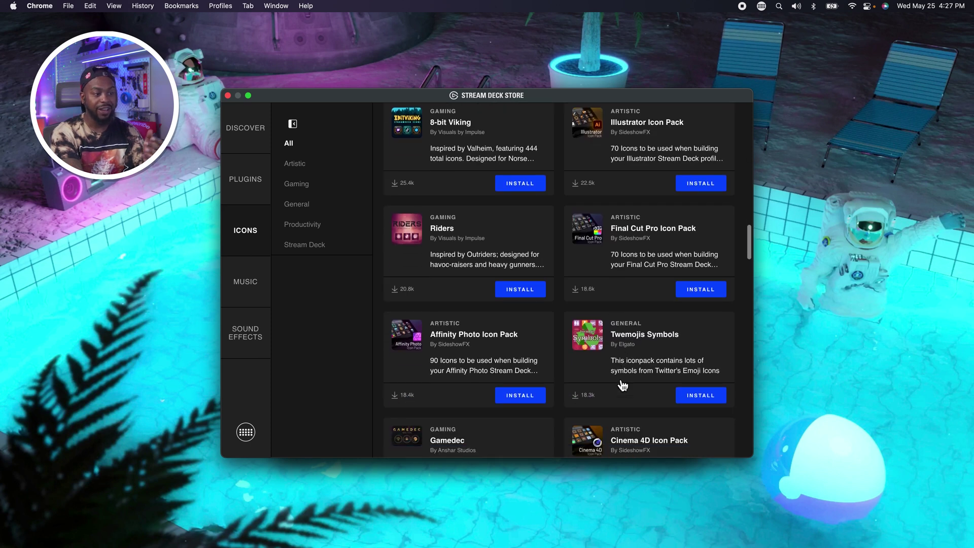
scroll(639, 404, down, 12)
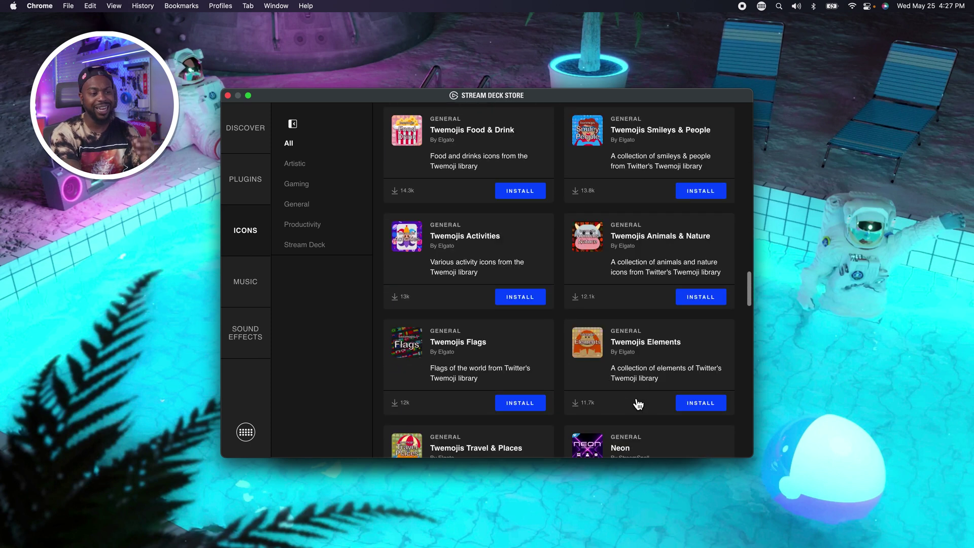
scroll(634, 397, down, 5)
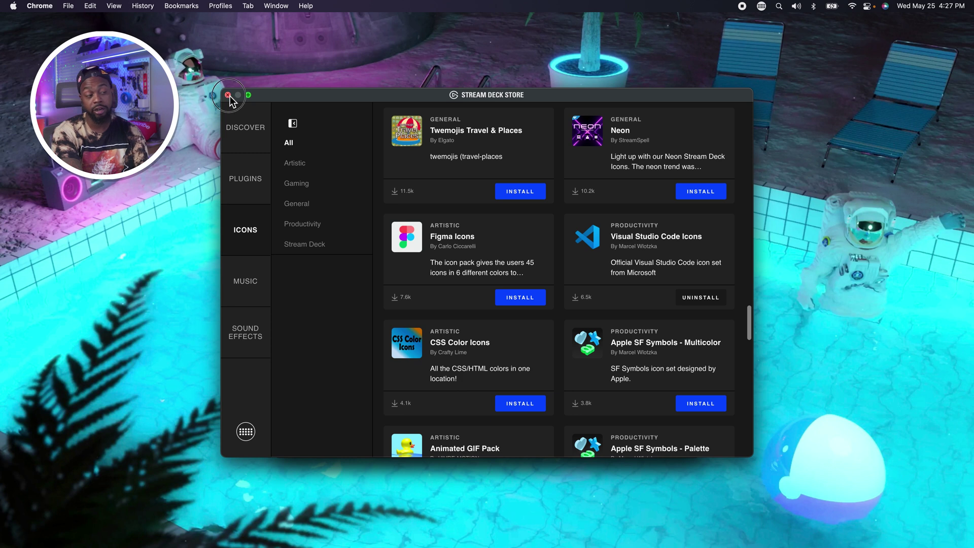
click(227, 96)
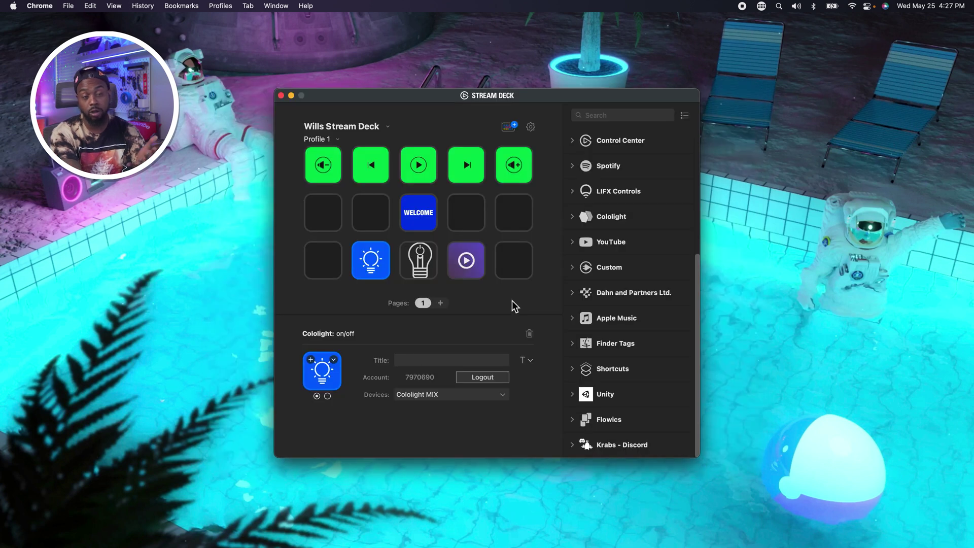
- Open the Icon Library from the Cololight key's icon menu to pick an Animated GIF Pack icon
click(335, 361)
click(412, 399)
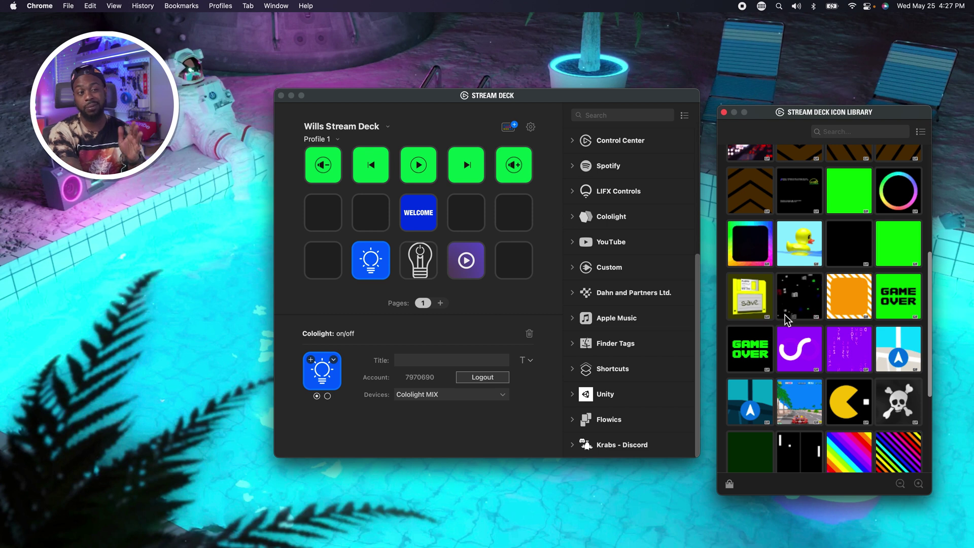
scroll(815, 280, up, 3)
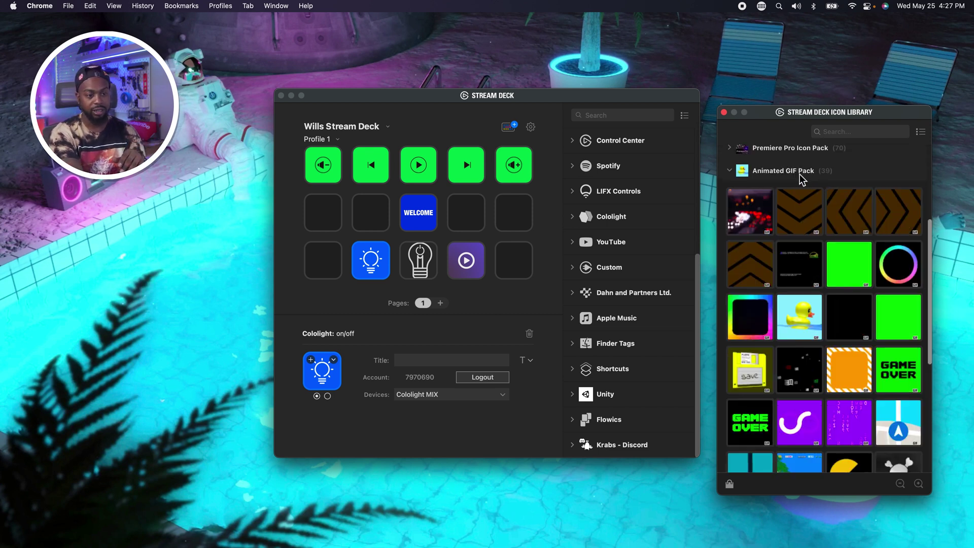
scroll(751, 398, down, 3)
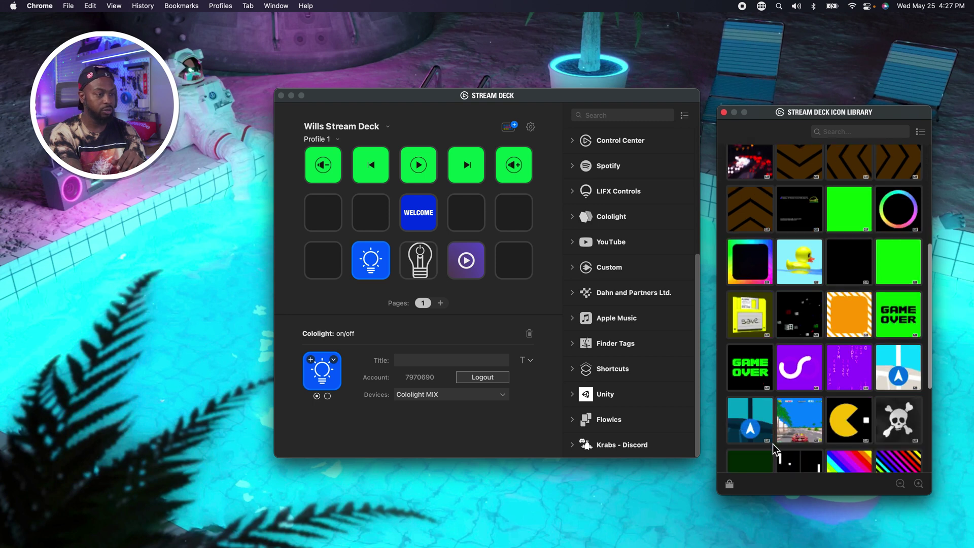
scroll(772, 444, down, 10)
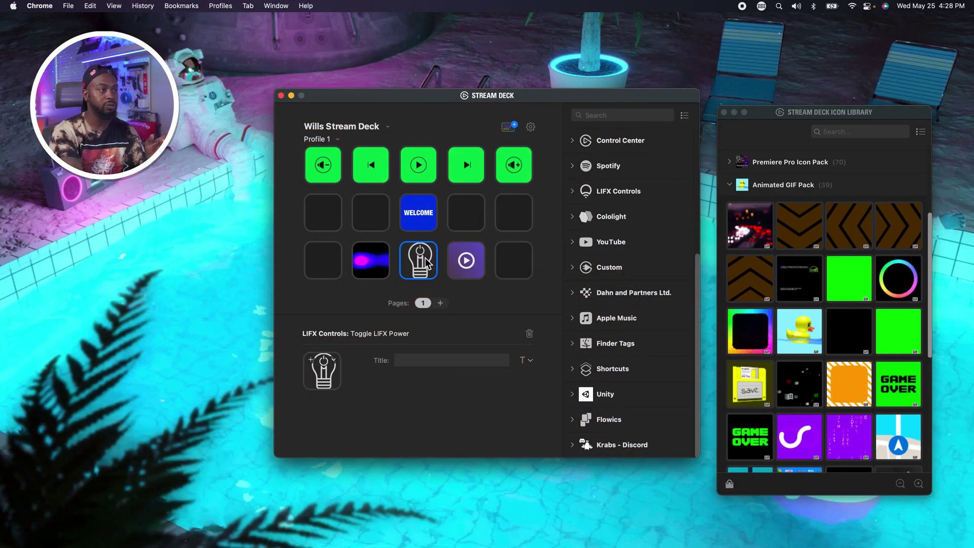
- In Chrome, search 'lifx app logo png' and save the previewed purple LIFX logo image
mouse_move(359, 538)
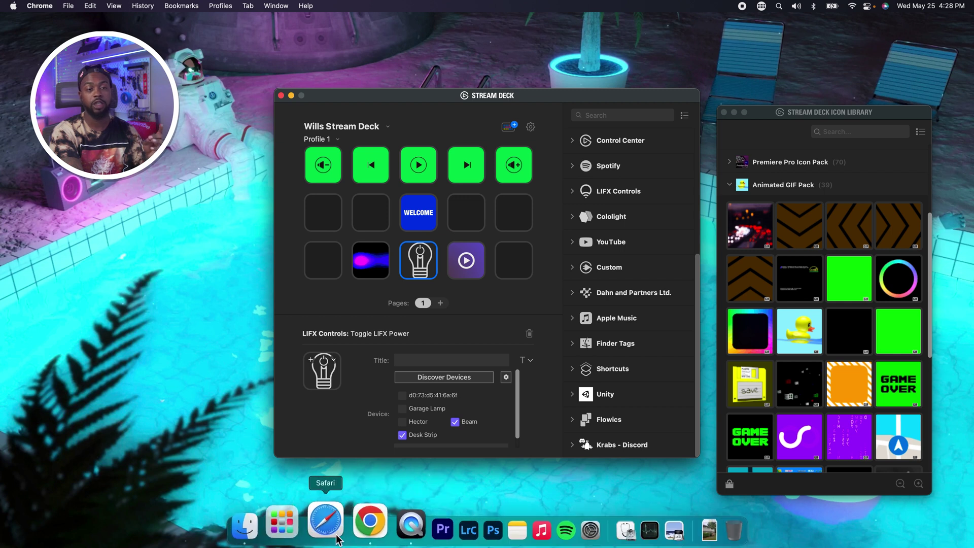
click(370, 523)
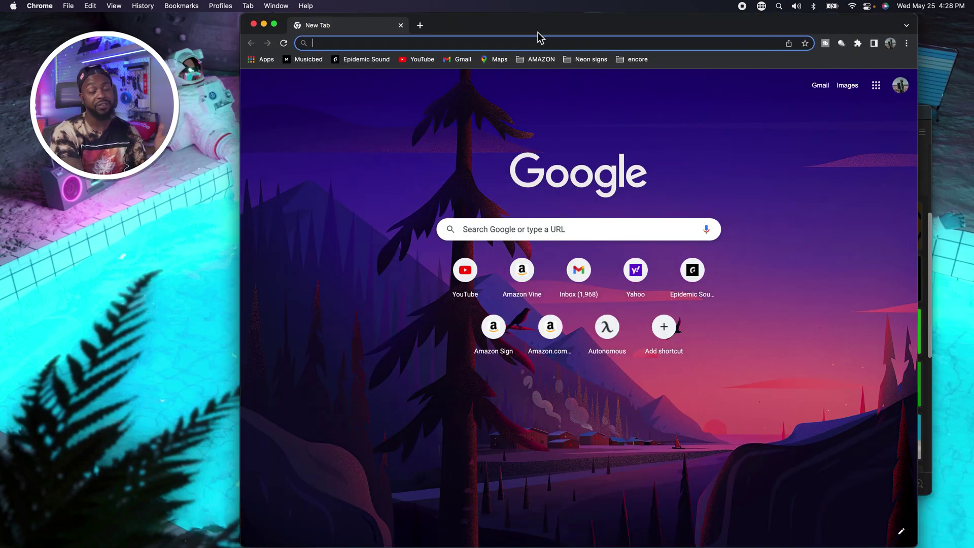
mouse_move(538, 32)
mouse_down()
mouse_move(563, 31)
mouse_move(706, 350)
mouse_move(520, 32)
mouse_up()
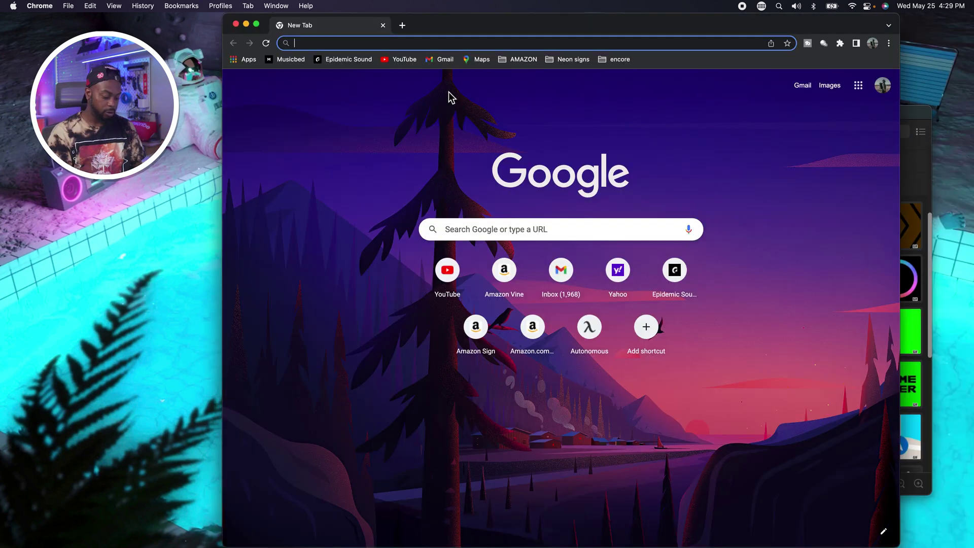
text(lifx ap)
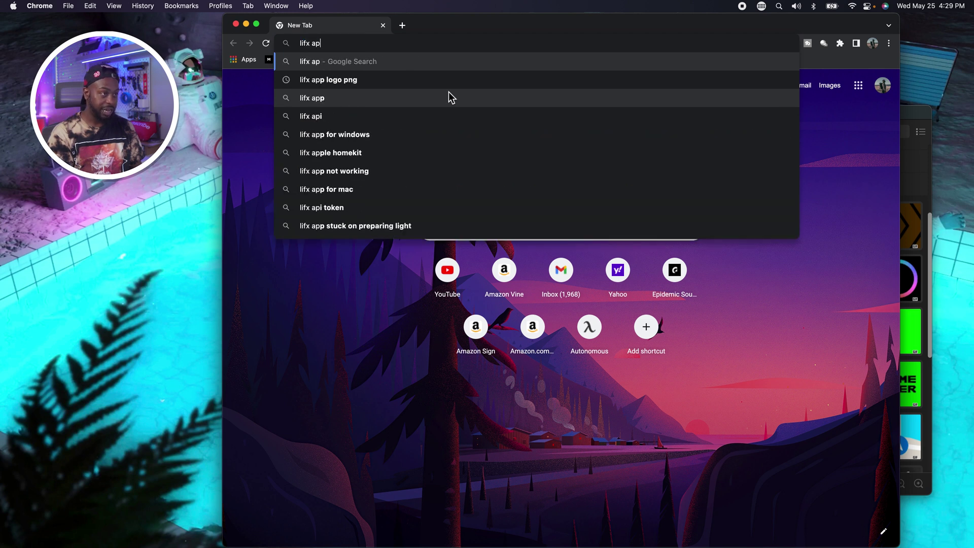
text(p )
text(logo png)
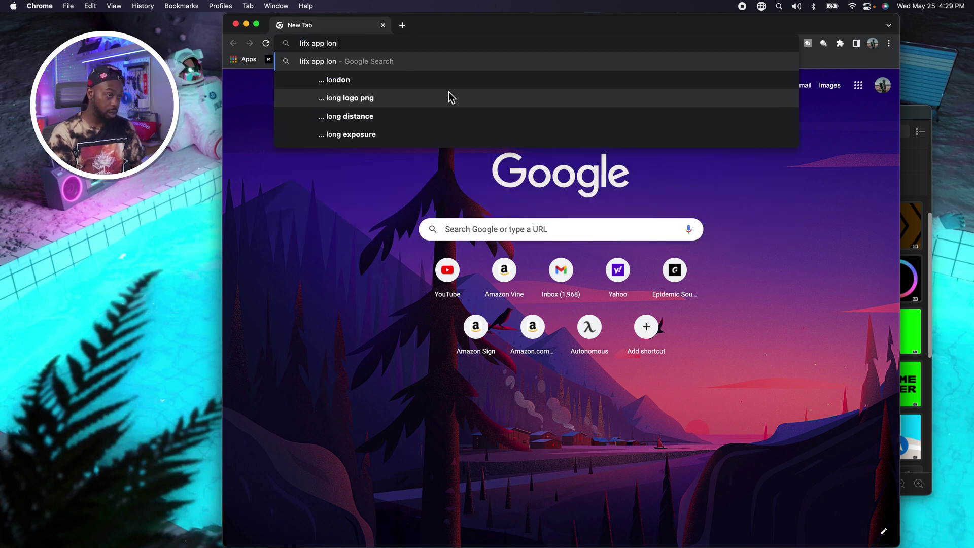
key(Return)
right_click(778, 225)
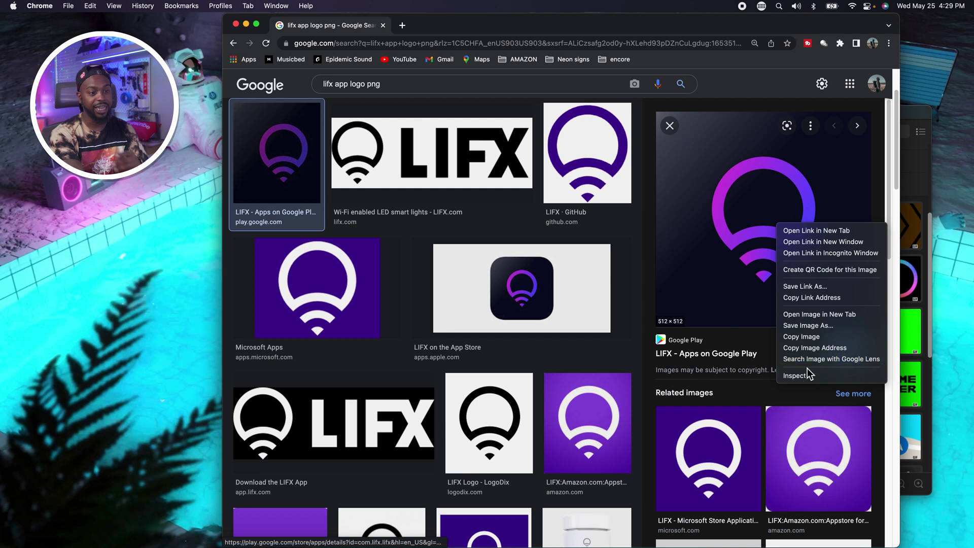
click(827, 326)
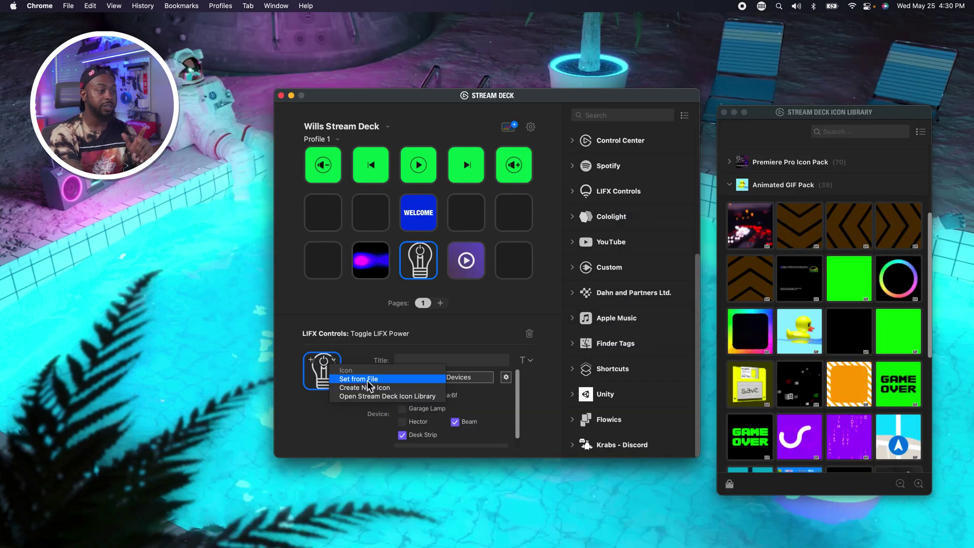
- Set the LIFX key's icon to lifx logo2.png from the Downloads folder
click(368, 381)
click(316, 241)
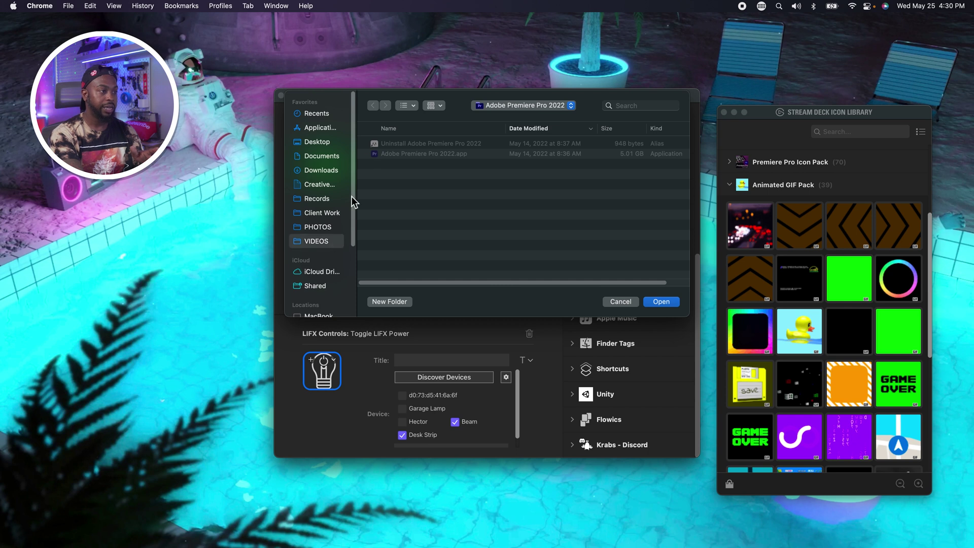
click(336, 227)
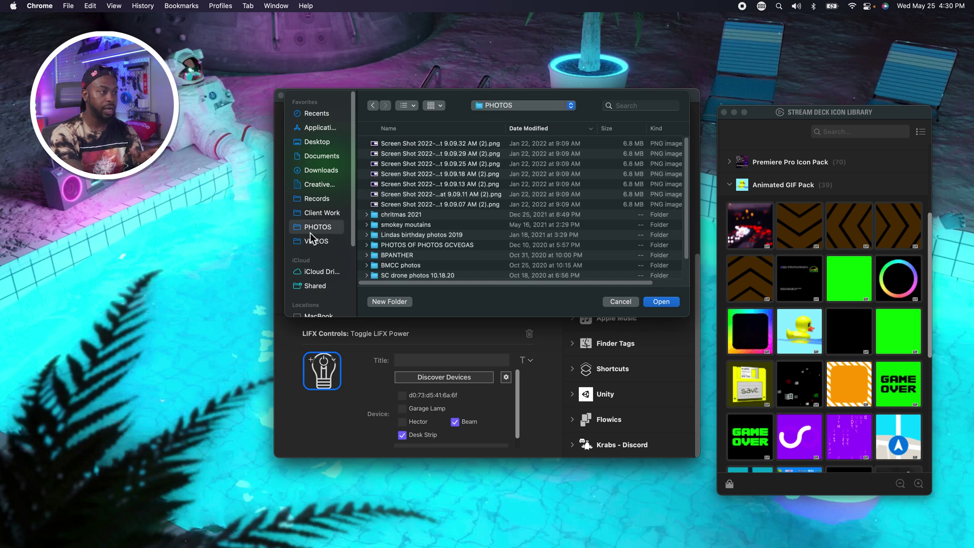
click(321, 170)
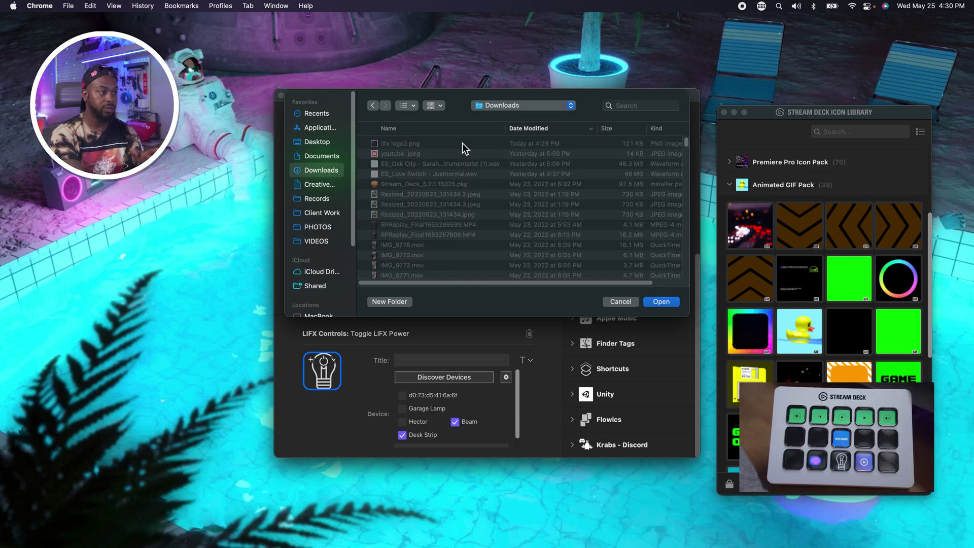
click(423, 144)
click(661, 301)
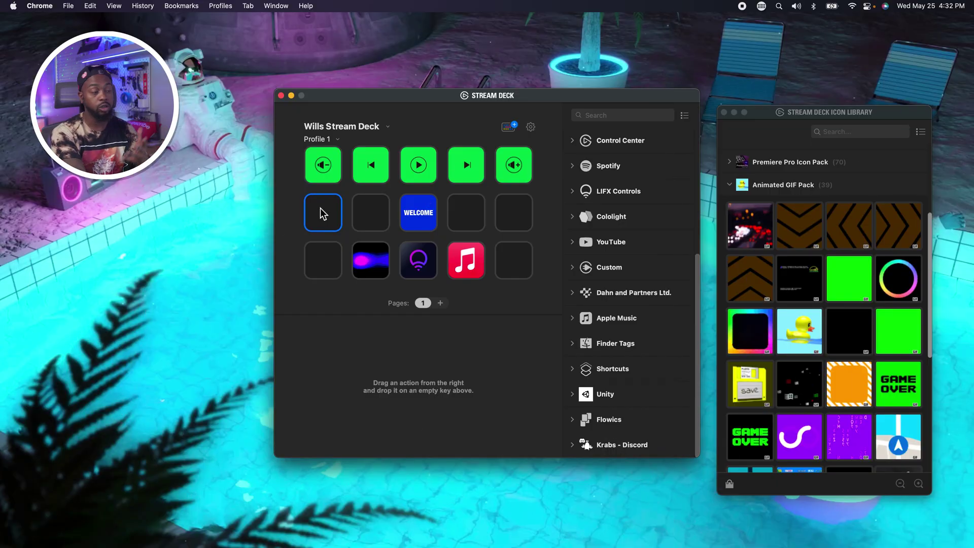
- Create a folder key and move the Play/Pause, Previous, Next, Volume Up and Volume Down keys into it
right_click(327, 217)
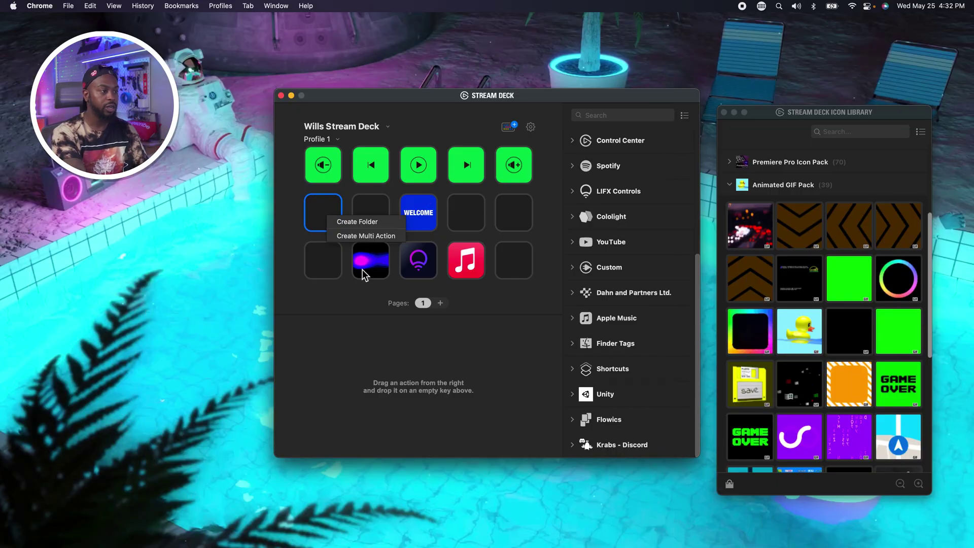
click(358, 221)
drag(418, 165, 418, 216)
click(320, 177)
click(322, 165)
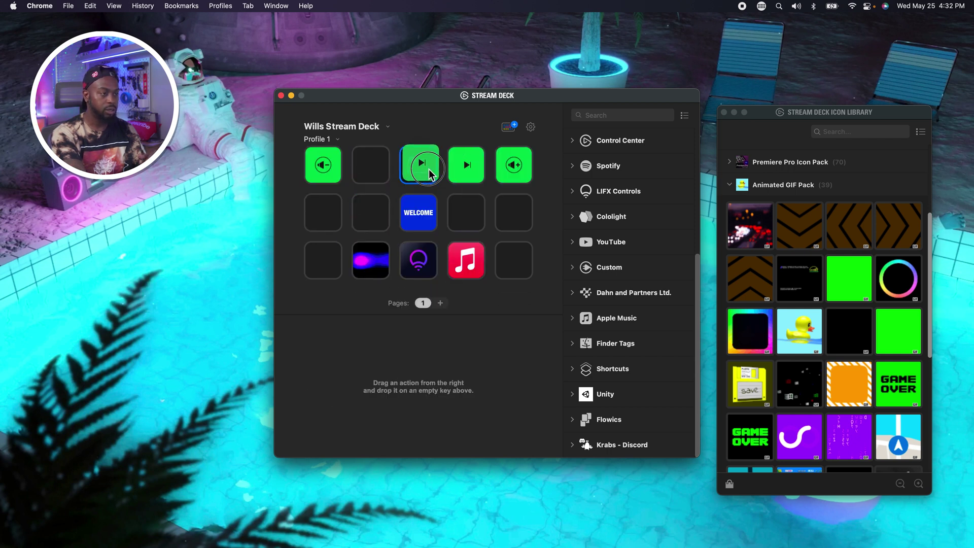
drag(429, 174, 426, 175)
click(322, 177)
drag(514, 167, 409, 158)
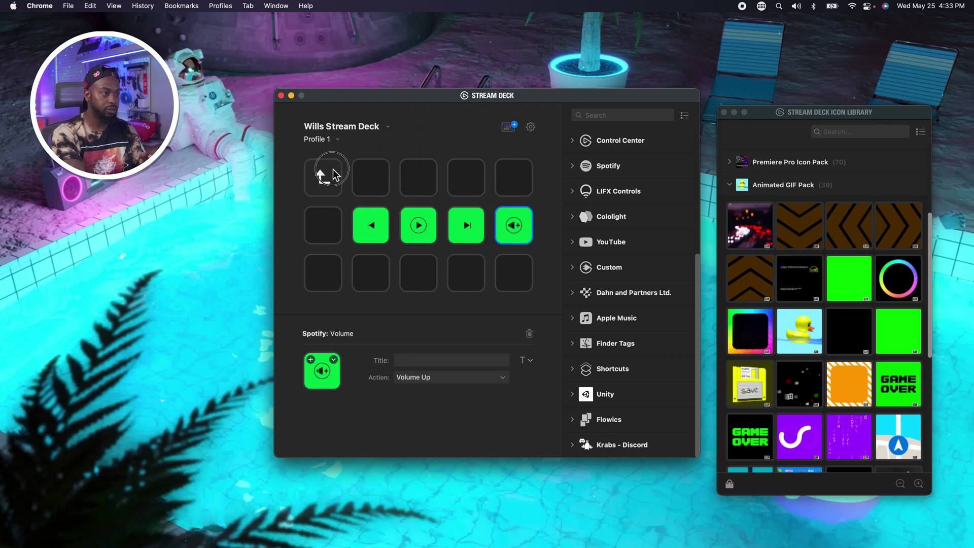
click(335, 173)
drag(467, 175, 322, 225)
click(329, 174)
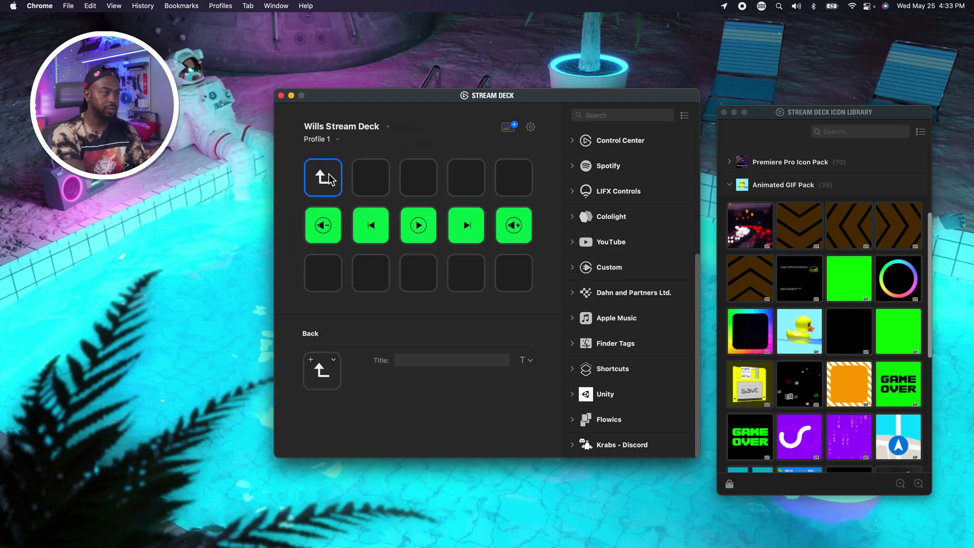
click(329, 174)
- Give the folder key Spotify.app's icon
click(334, 359)
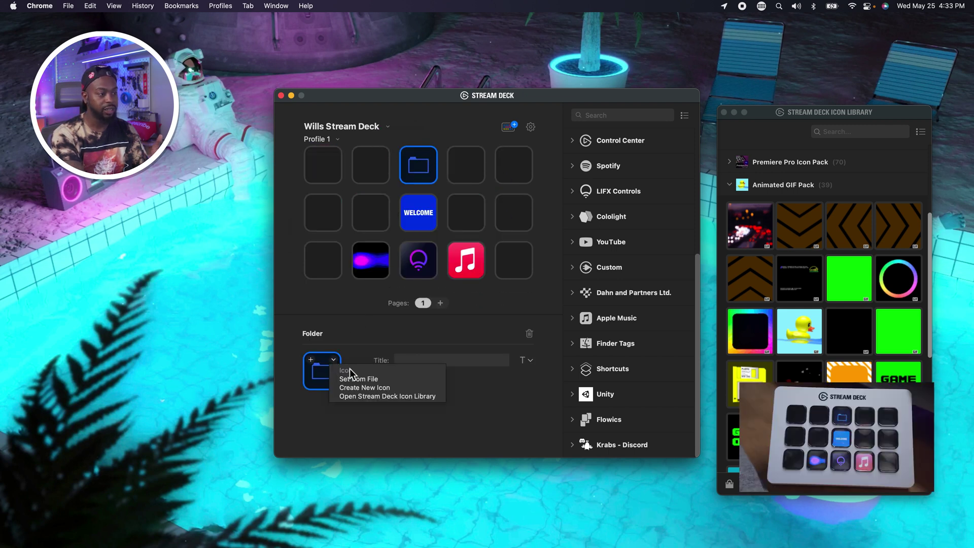
key(Return)
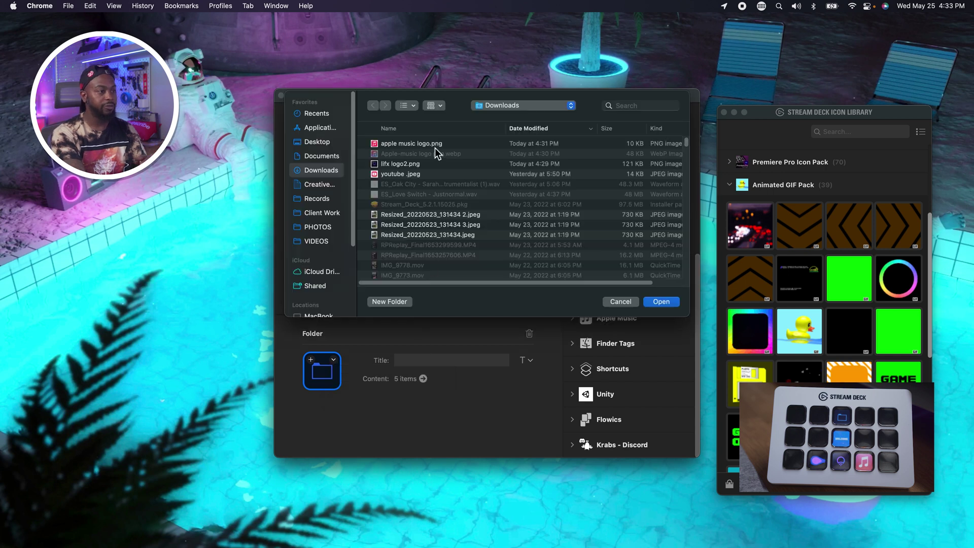
click(643, 106)
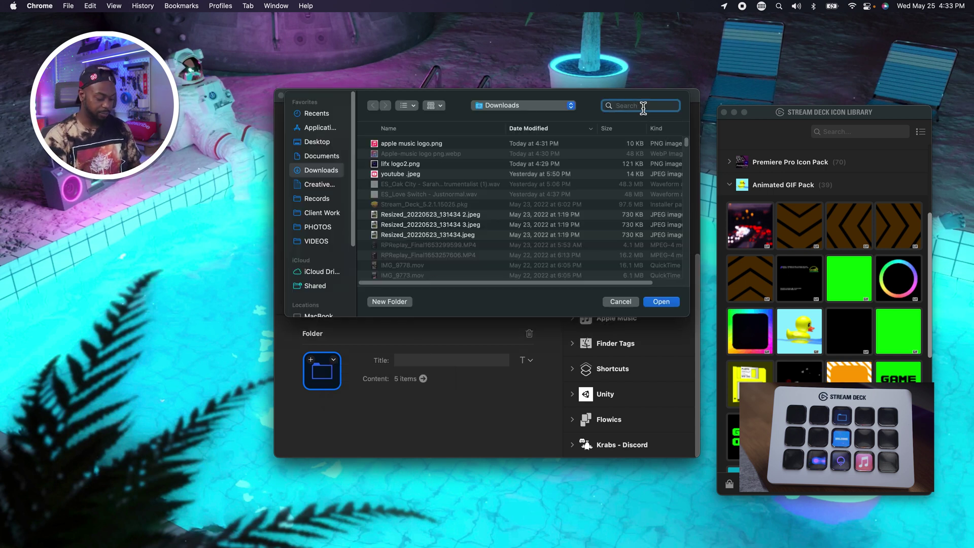
text(spot)
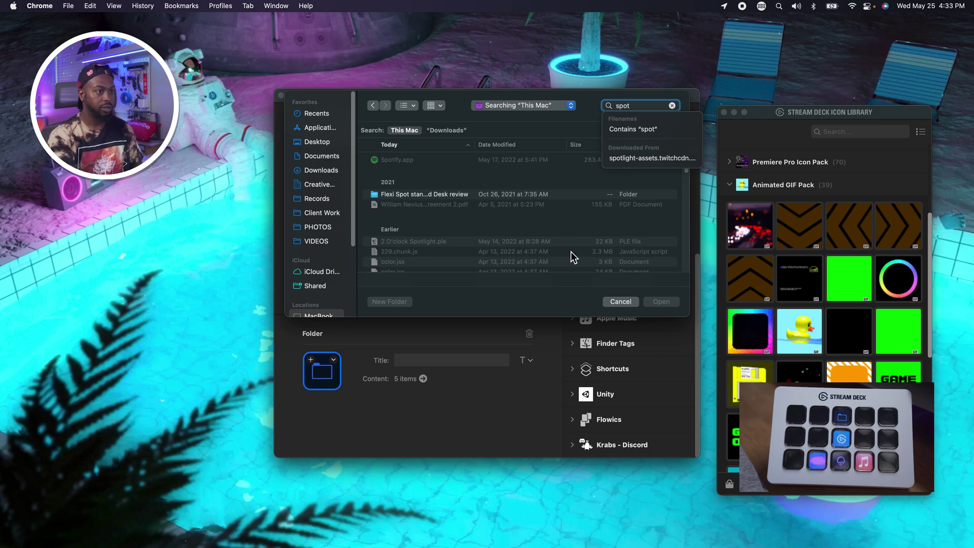
double_click(538, 160)
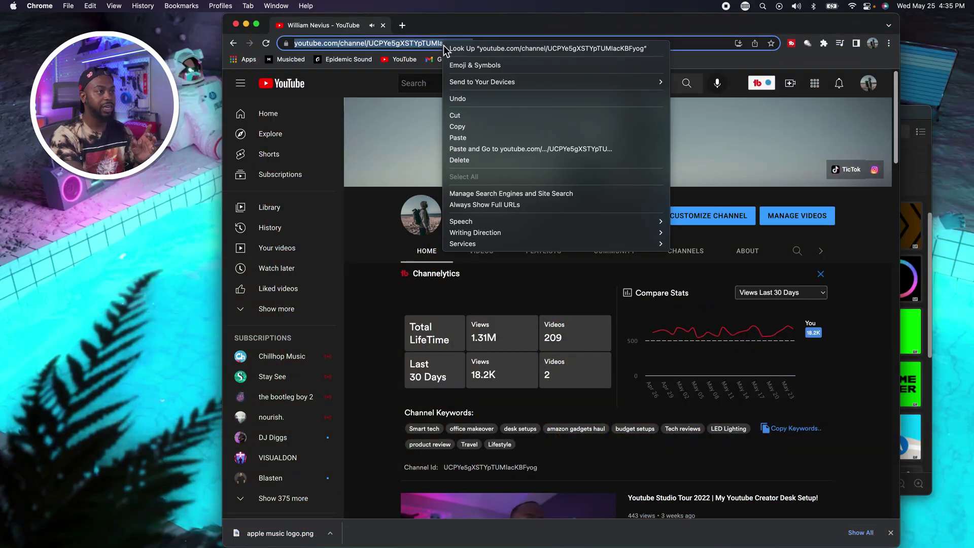
- Paste the copied YouTube channel address into the Website key's URL field
click(457, 127)
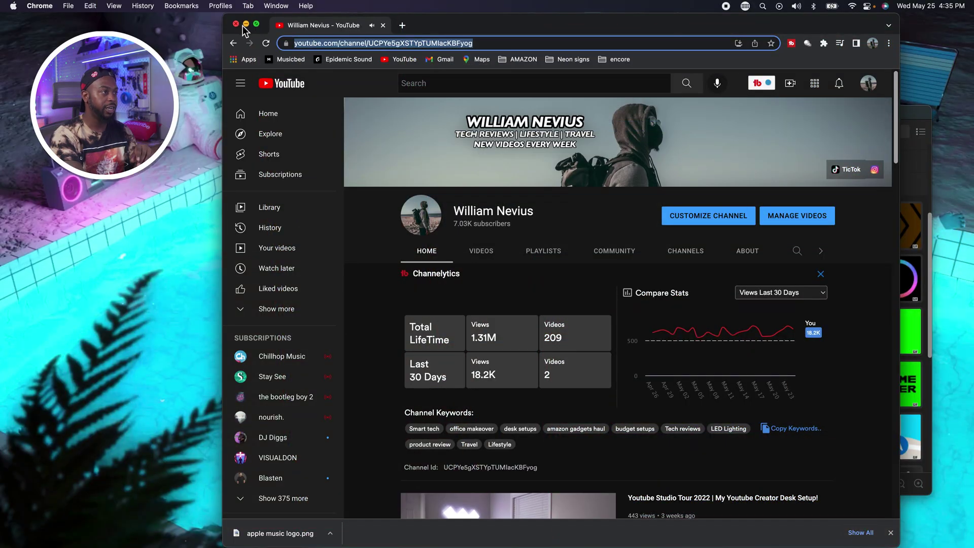
right_click(406, 379)
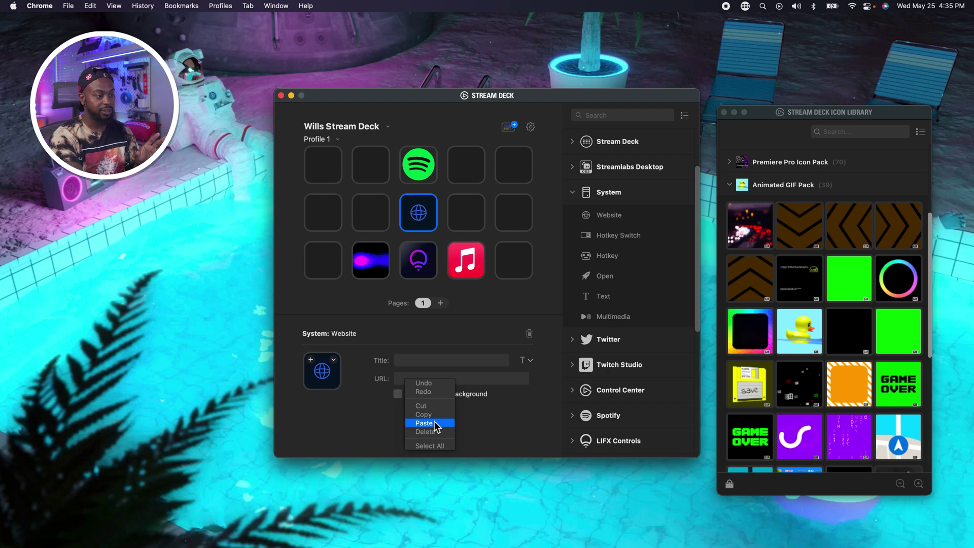
click(435, 423)
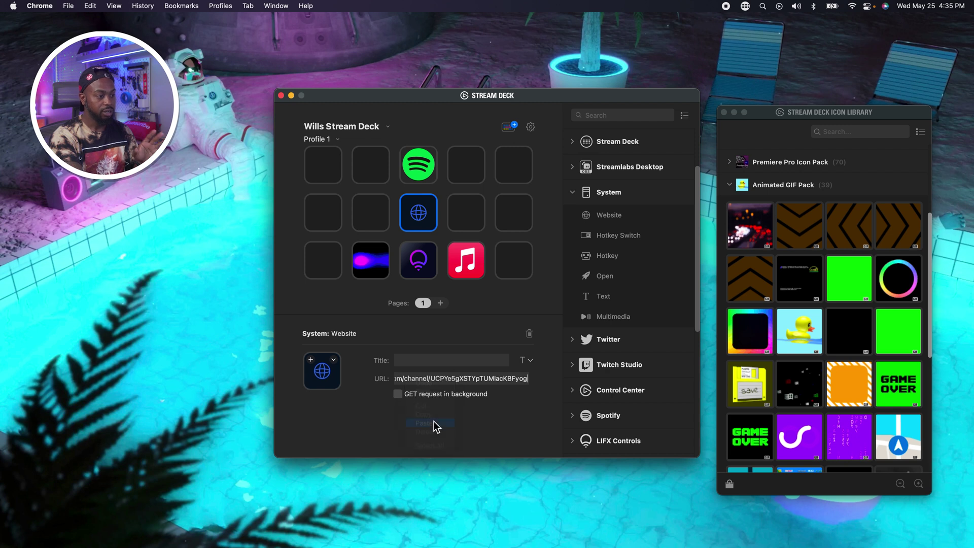
click(323, 371)
- Use the youtube .jpeg image from Downloads as the website key's icon
click(389, 378)
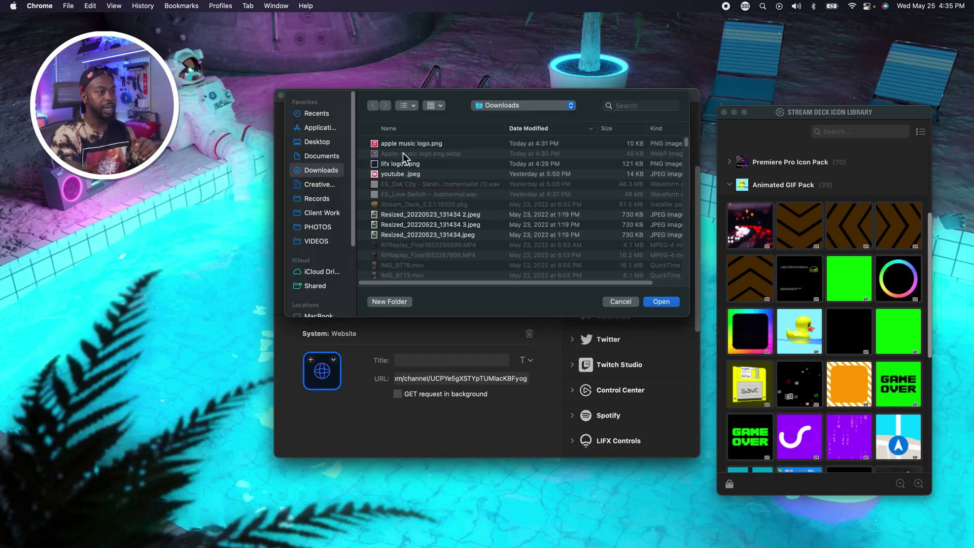
click(416, 175)
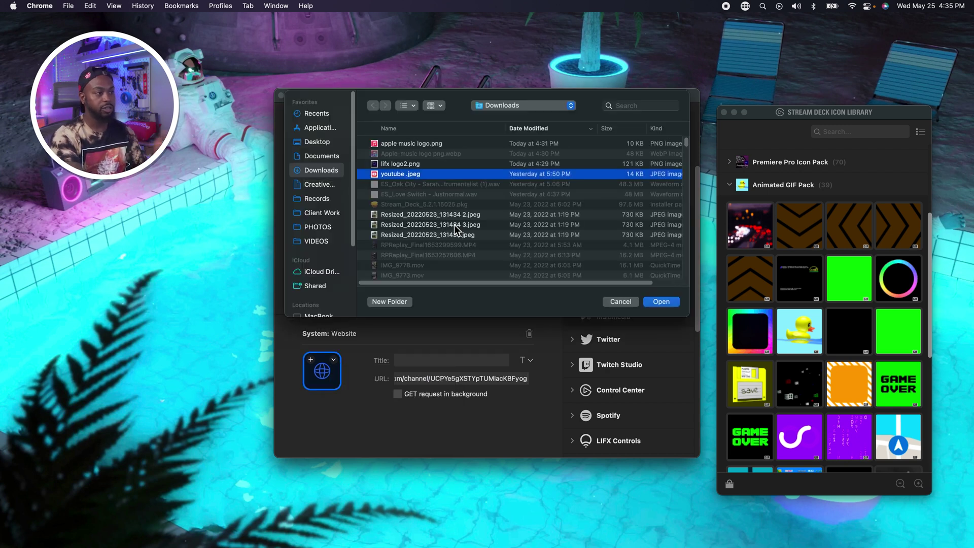
click(674, 302)
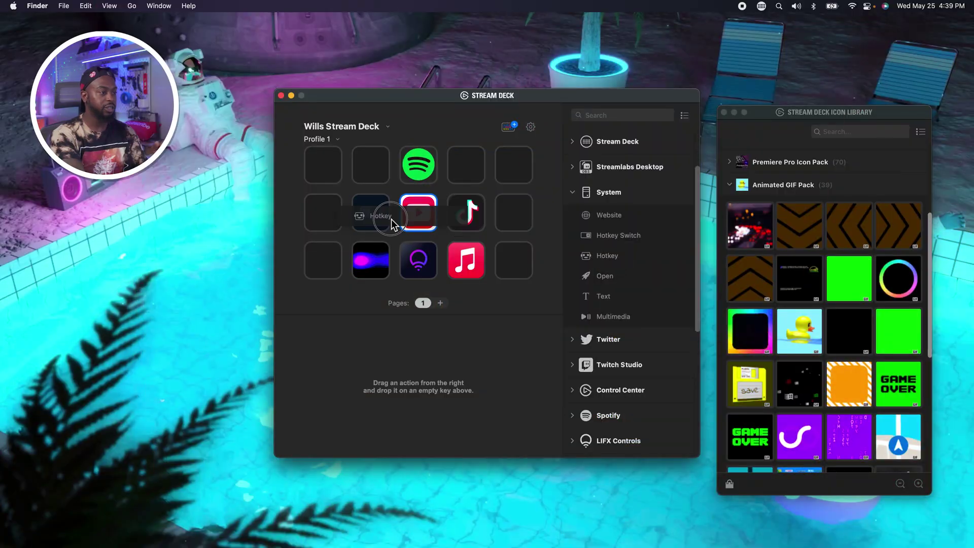
- Replace the key left of YouTube with an untitled Hotkey action sending ⇧⌘3
drag(391, 211, 371, 213)
click(558, 295)
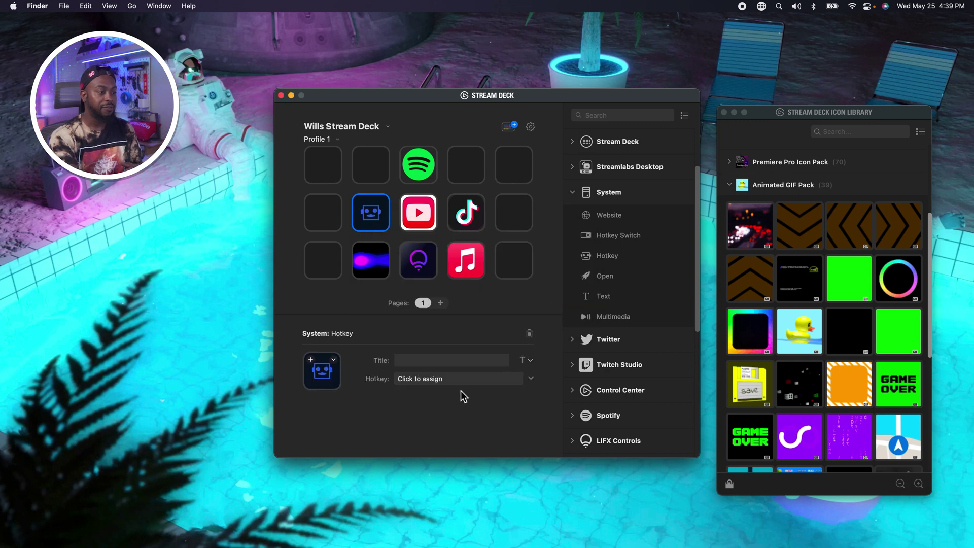
click(464, 381)
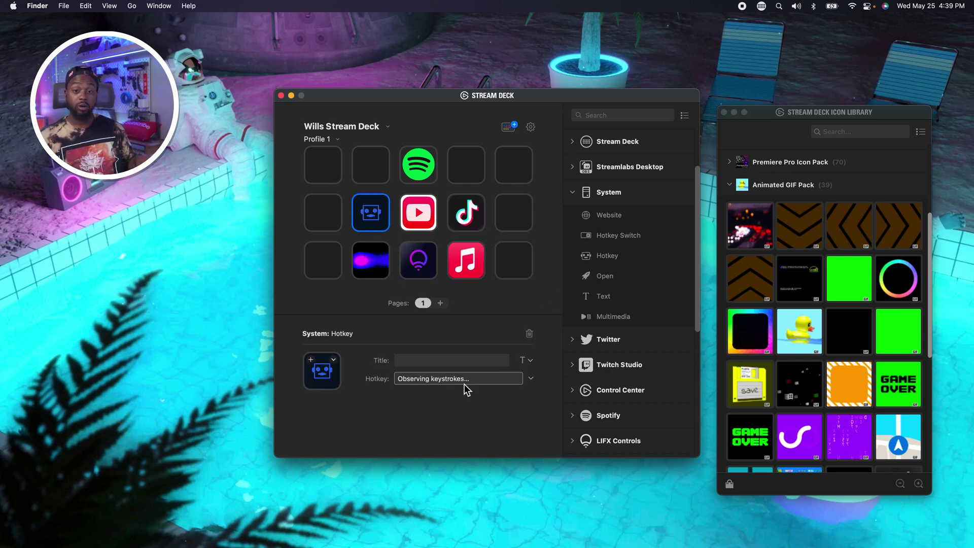
key(shift+super+3)
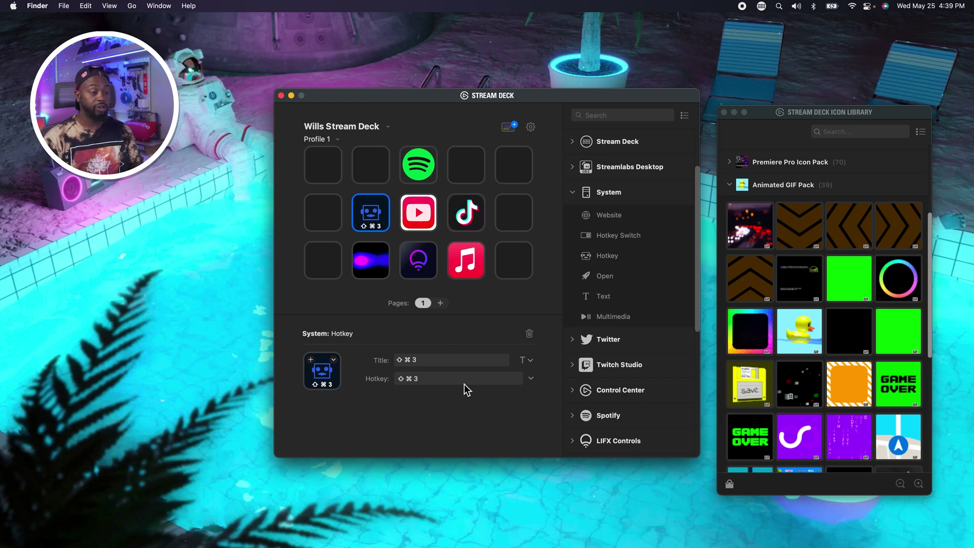
triple_click(450, 360)
key(BackSpace)
- Test the ⇧⌘3 hotkey by taking a screenshot and previewing it
key(shift+super+3)
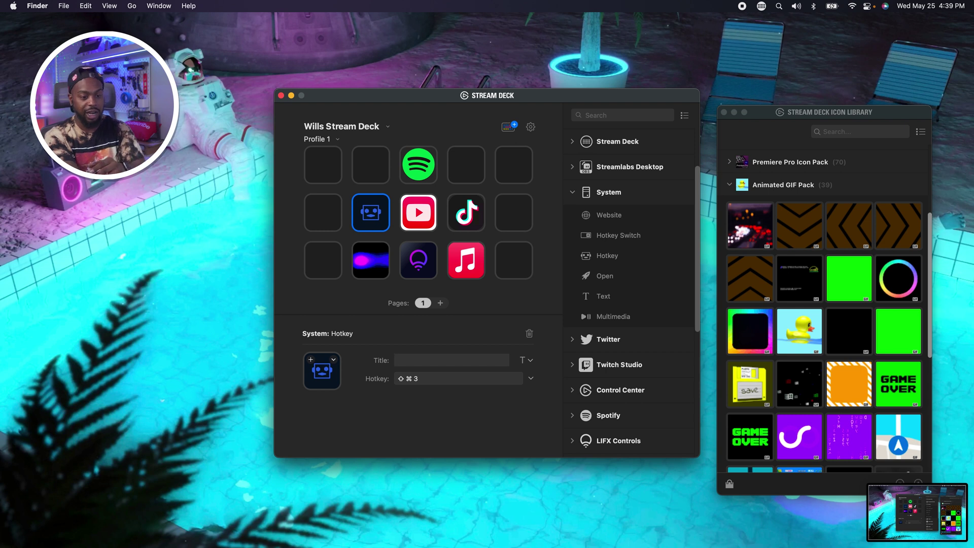
click(930, 509)
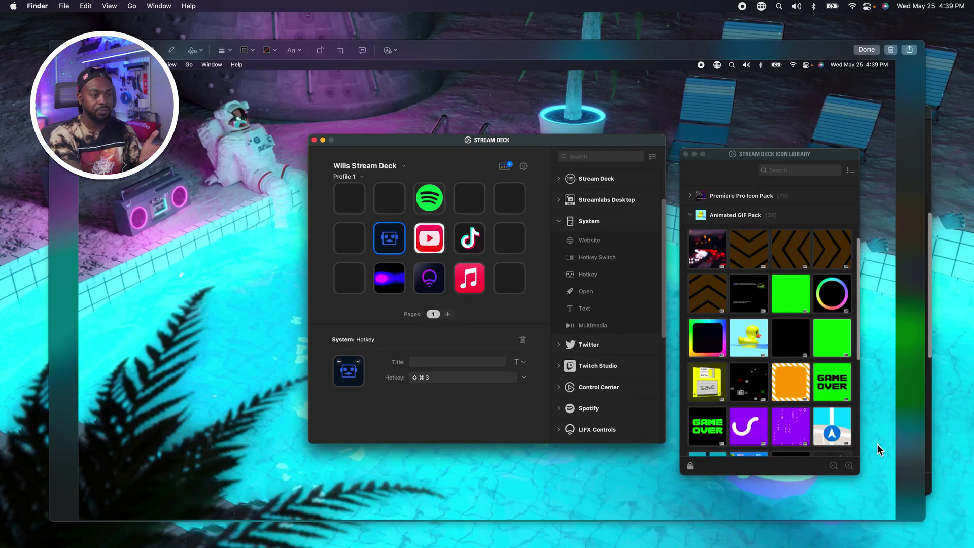
key(Escape)
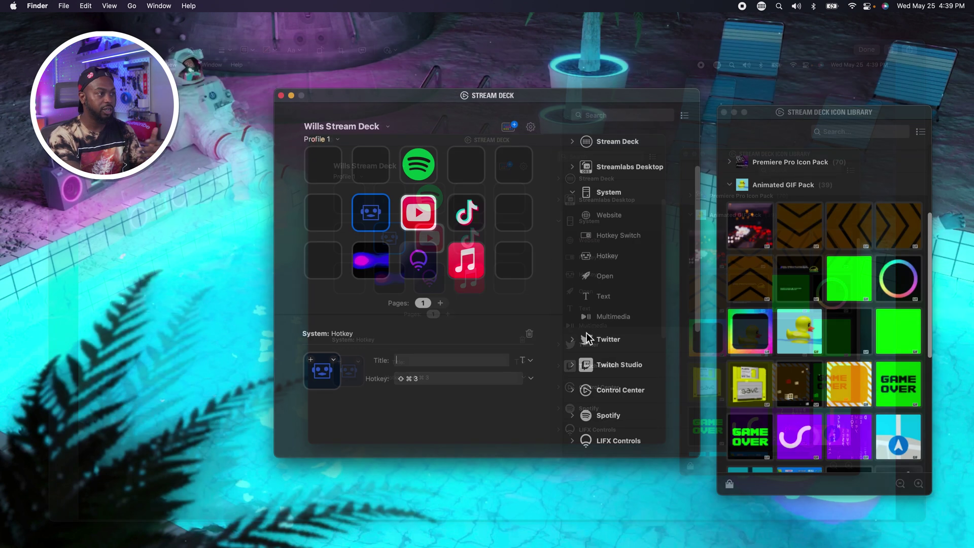
drag(617, 278, 323, 165)
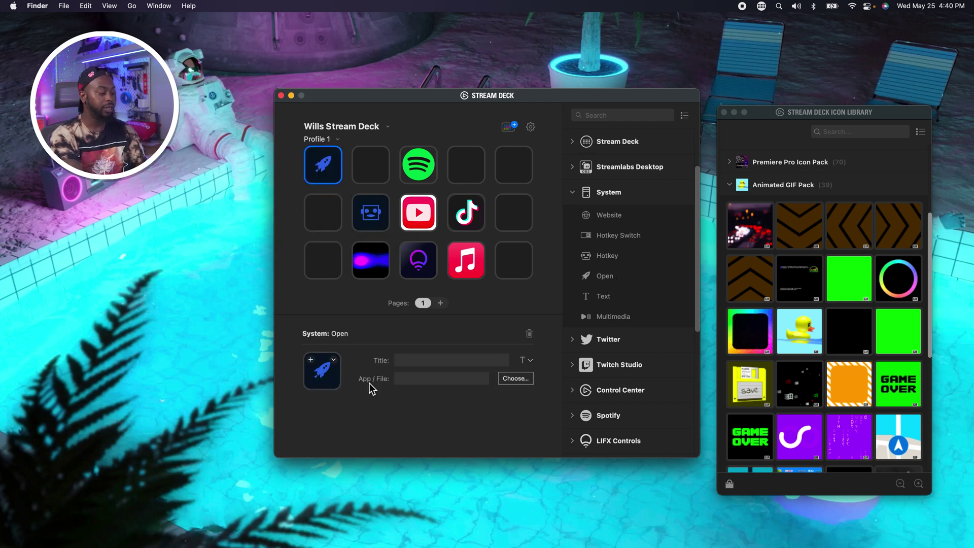
- Make the top-left Open key launch Adobe Lightroom Classic with its title deleted
click(505, 380)
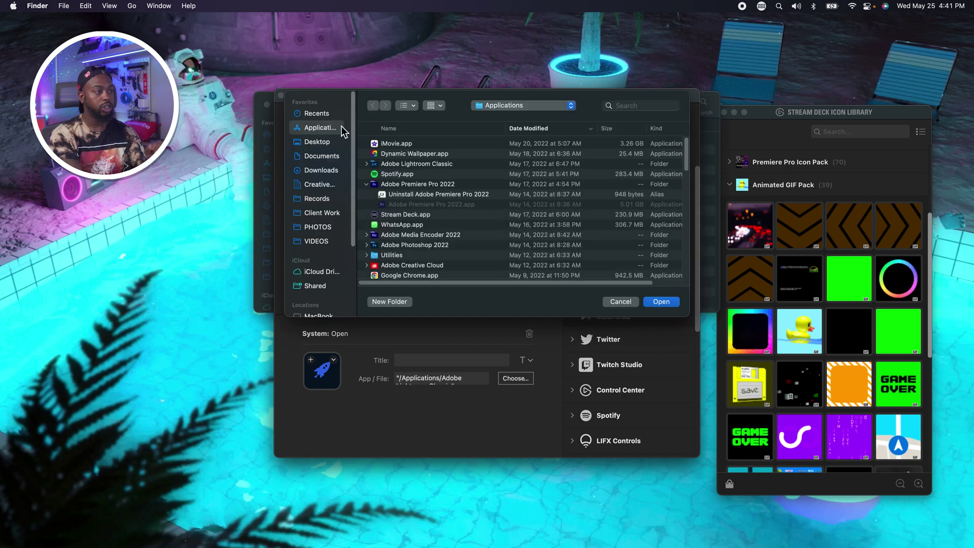
click(367, 164)
double_click(428, 184)
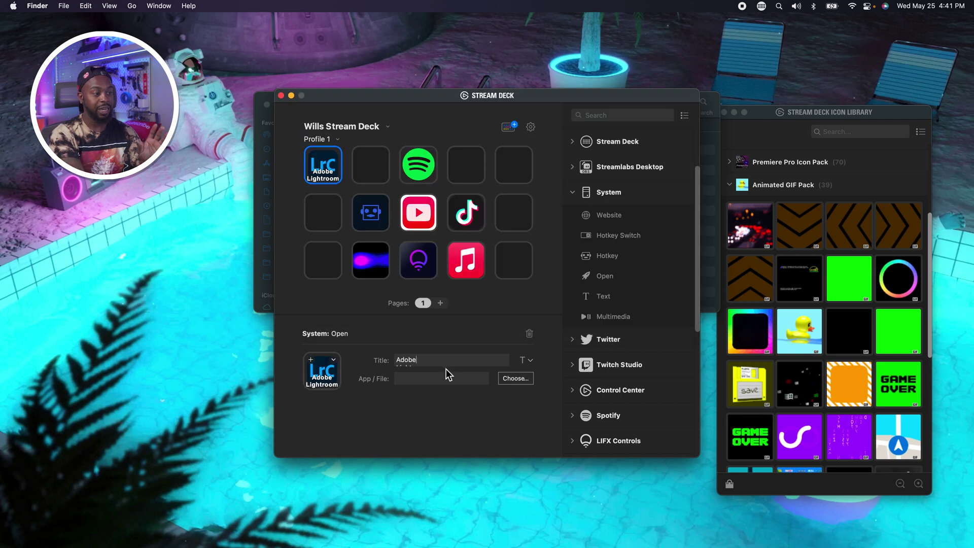
key(super+a)
key(BackSpace)
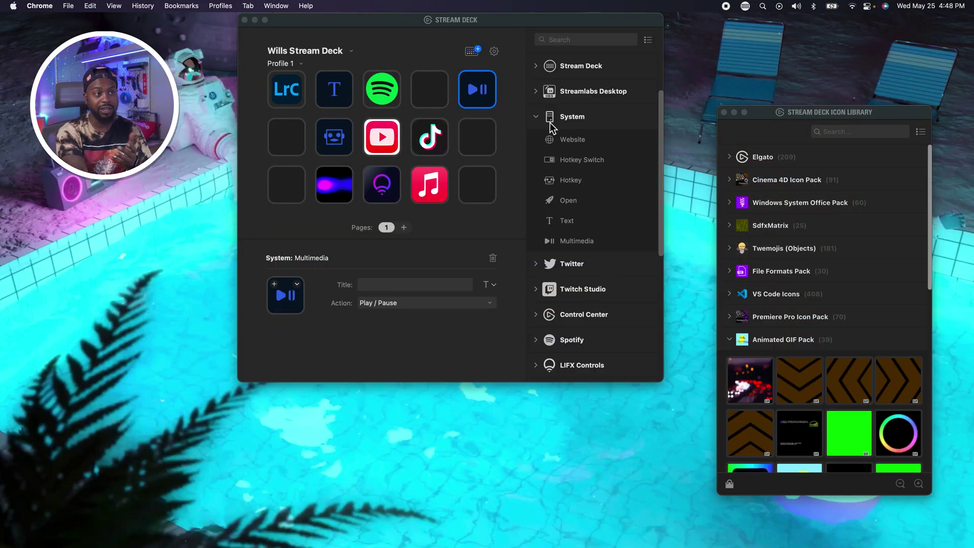
- Switch to the Default Profile, add a new page, then return to page 1
click(542, 118)
drag(660, 139, 659, 235)
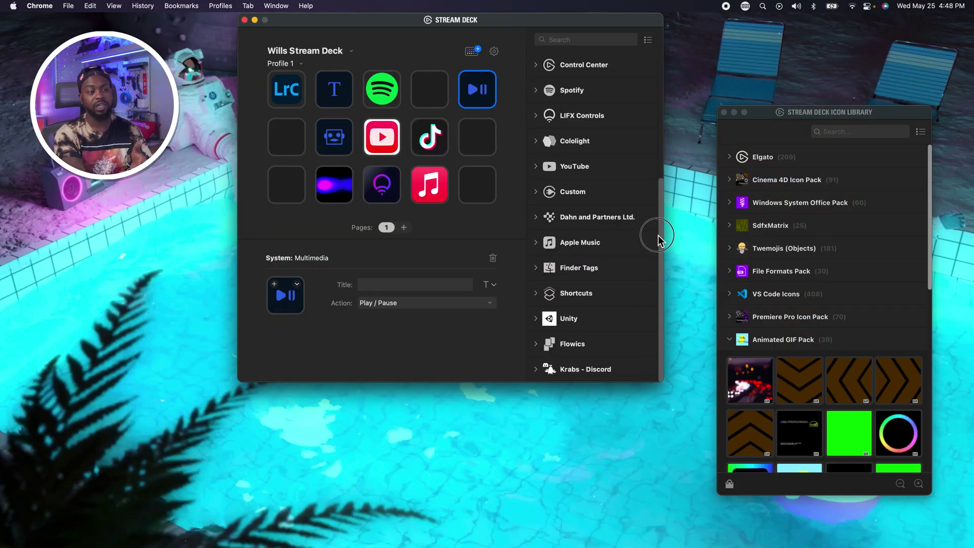
drag(659, 361, 659, 55)
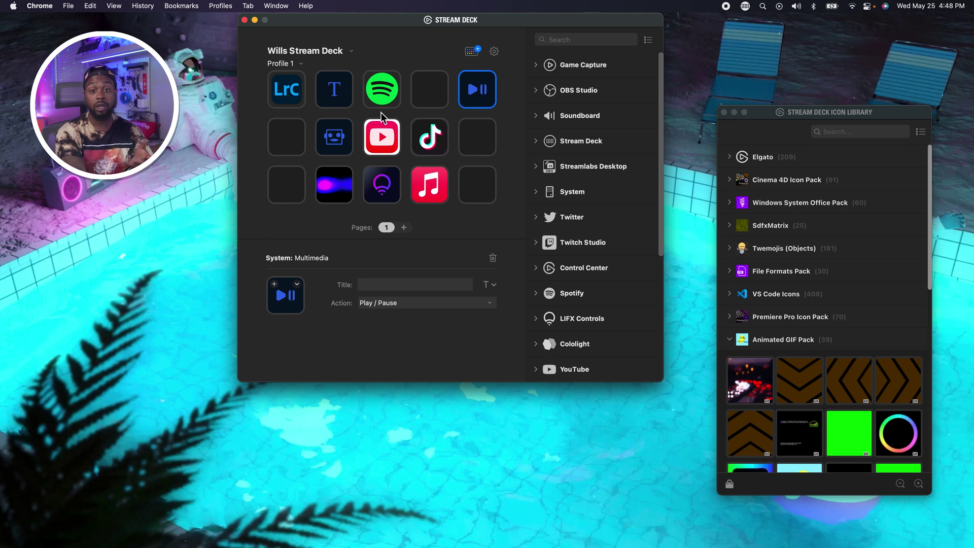
click(299, 64)
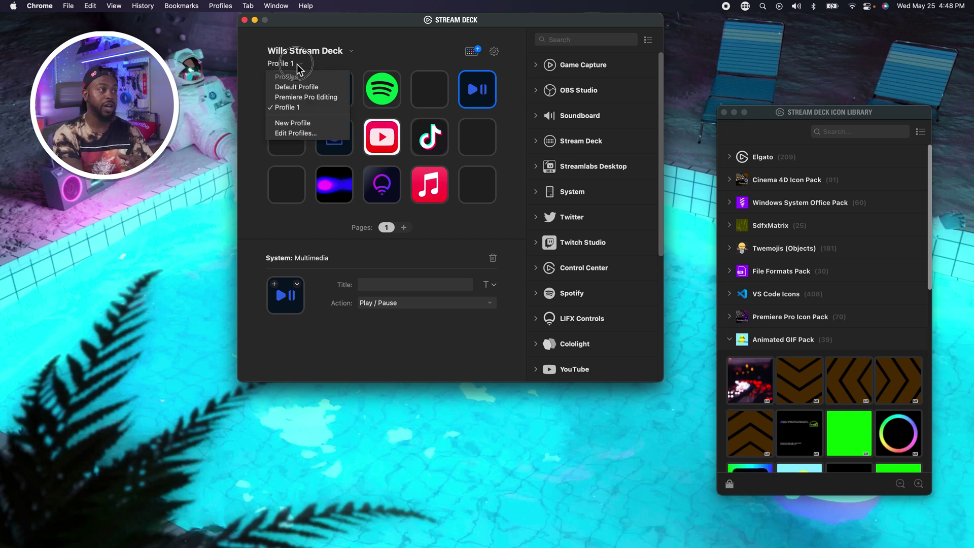
click(324, 91)
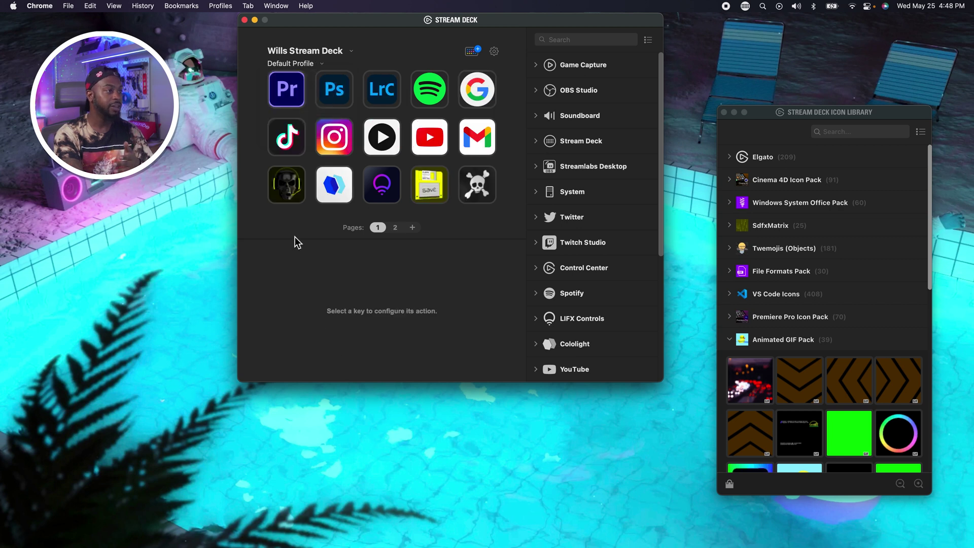
click(413, 228)
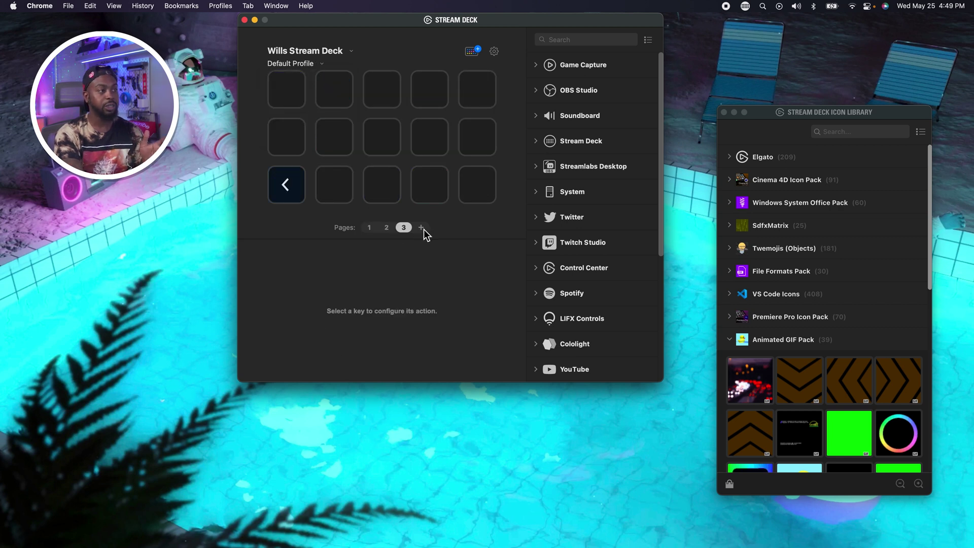
click(369, 227)
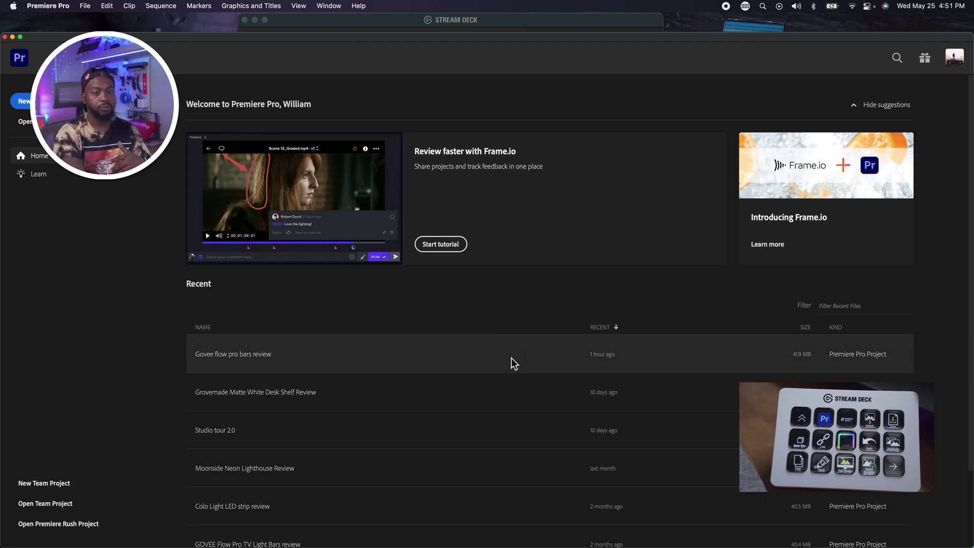
- Open the Govee flow pro bars review project, cancel the Import dialog, and save
click(511, 363)
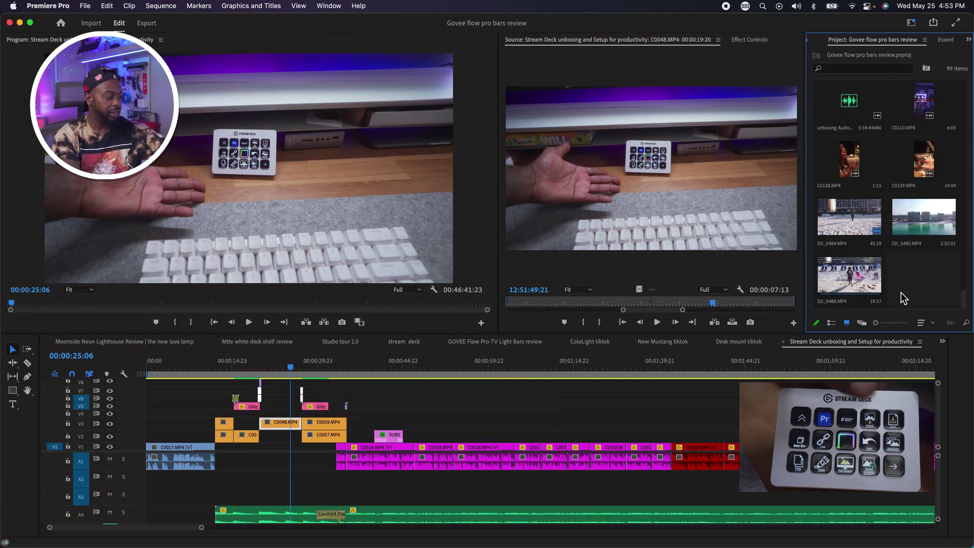
double_click(901, 292)
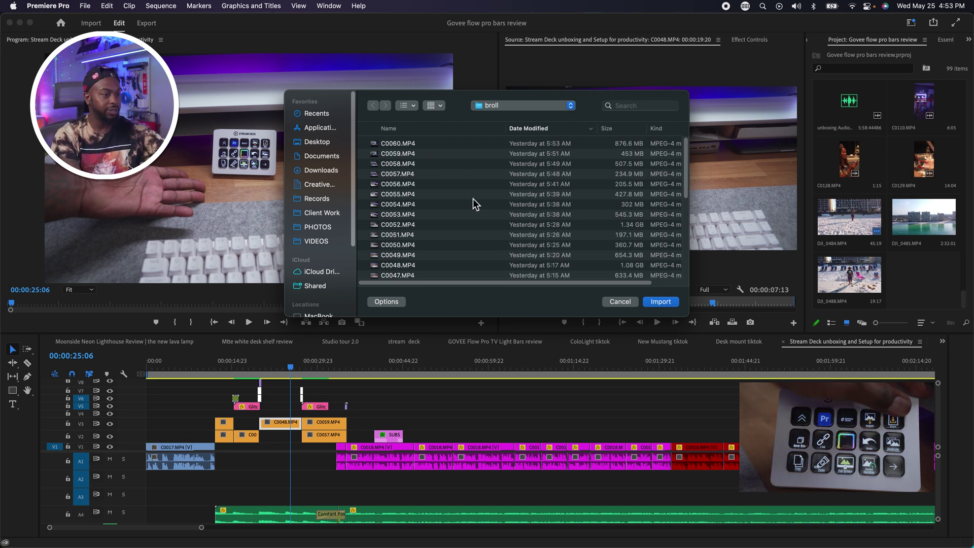
click(620, 301)
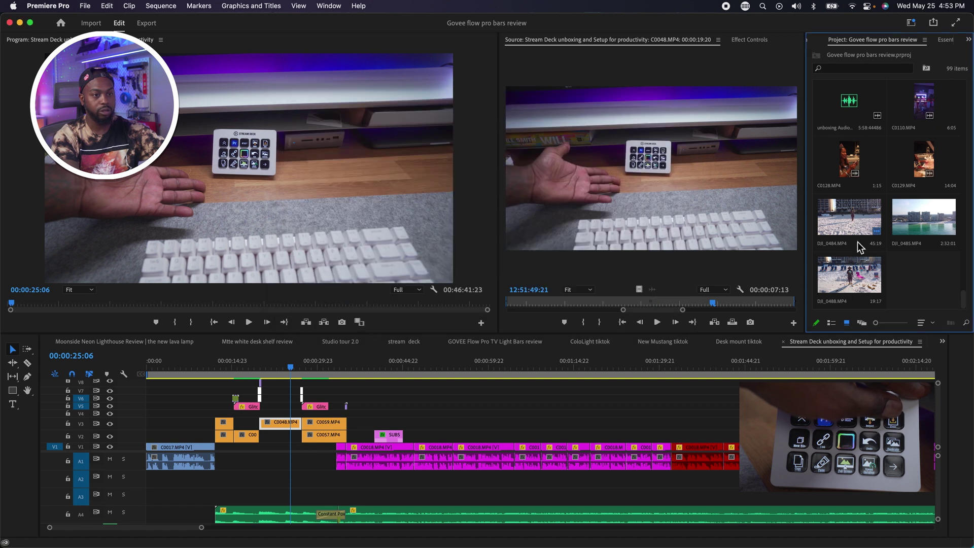
key(super+s)
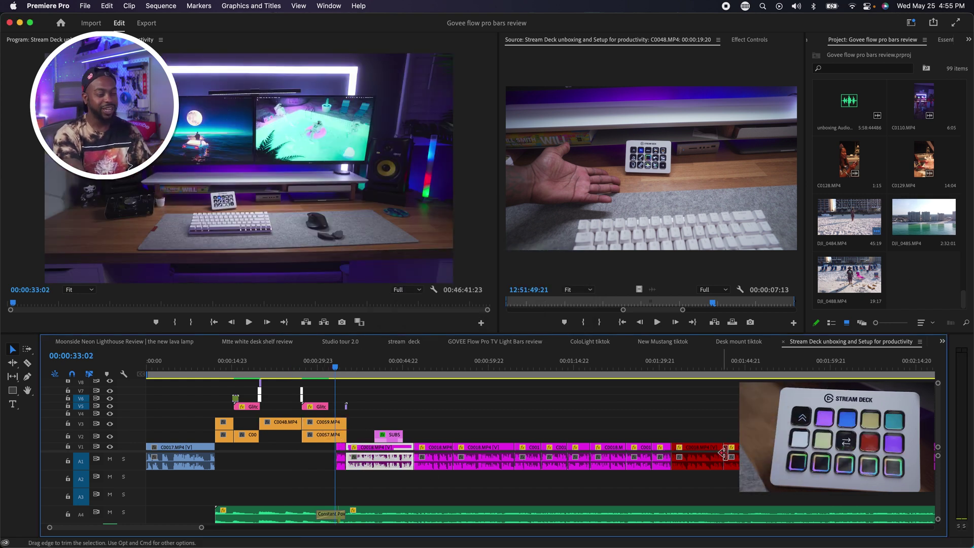
- Select clip C0017.MP4 and open Keyboard Shortcuts with Opt+Cmd+K
click(705, 449)
click(162, 449)
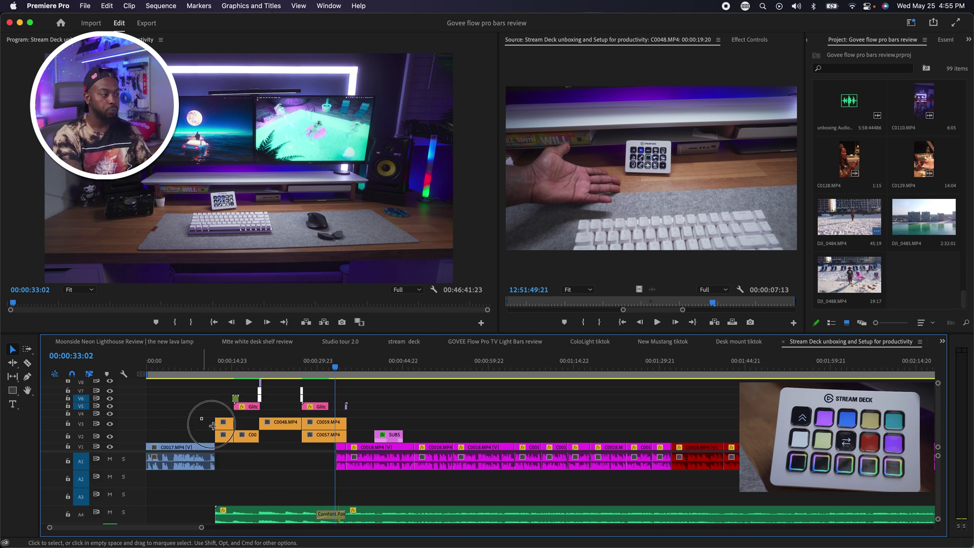
key(super+alt+k)
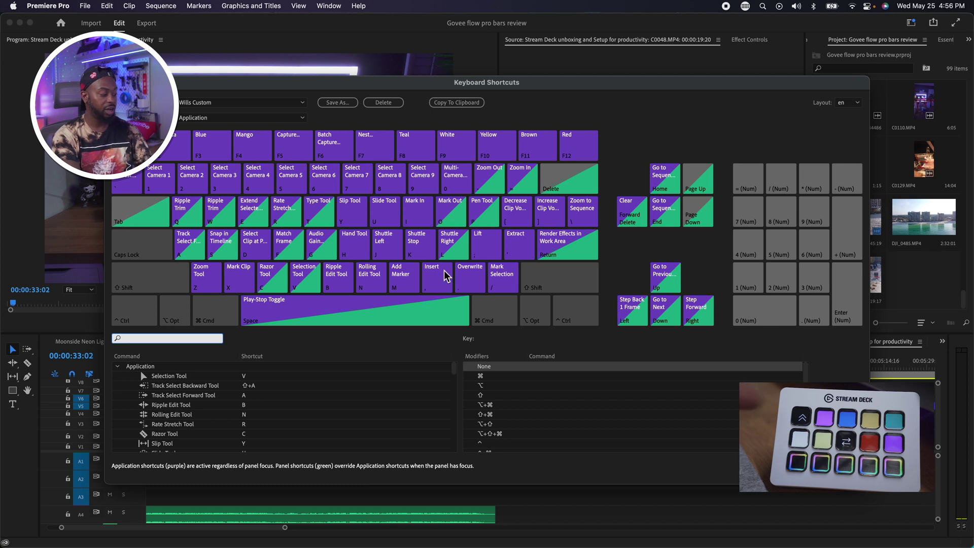
- Filter shortcuts by 'lab' and assign F12 to the Red label command
text(lab)
click(460, 415)
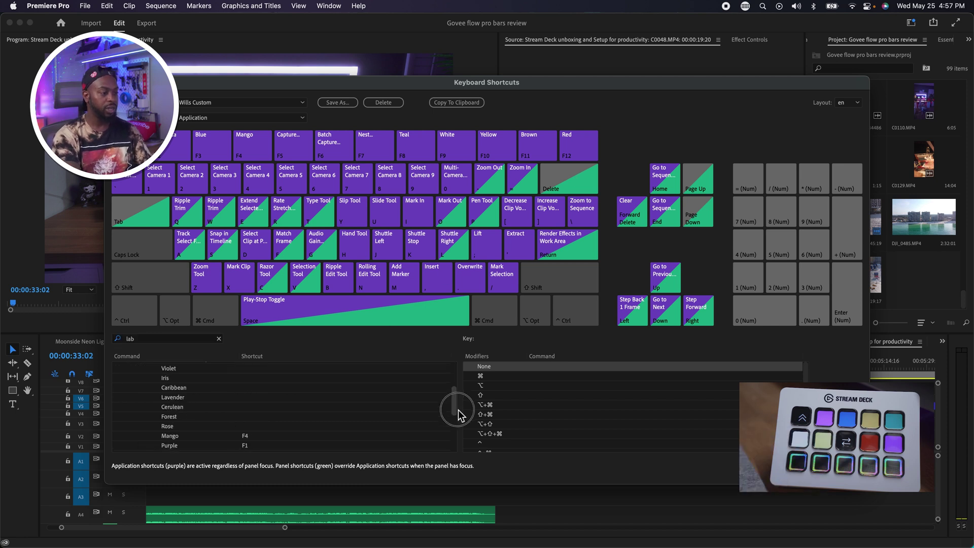
mouse_move(459, 415)
mouse_down()
mouse_move(466, 431)
mouse_move(463, 415)
mouse_up()
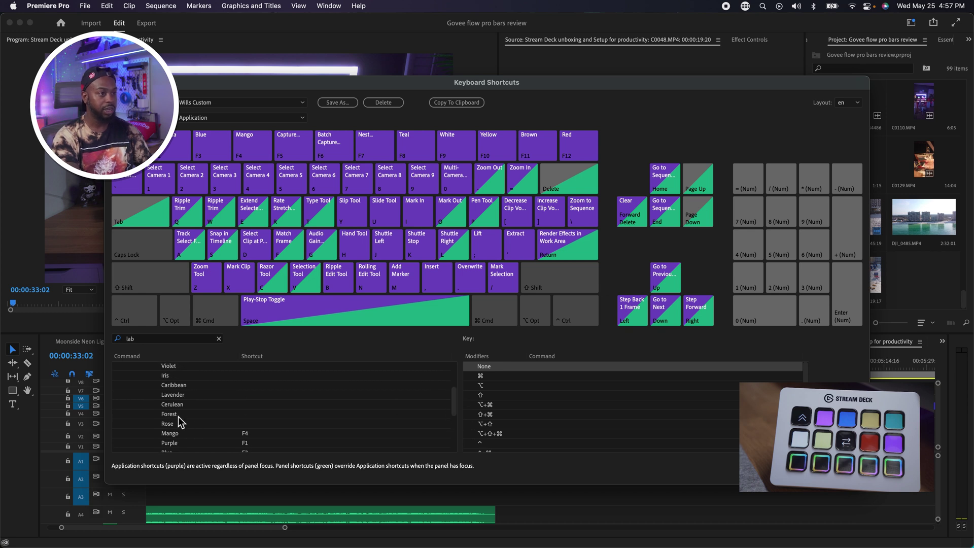
key(F12)
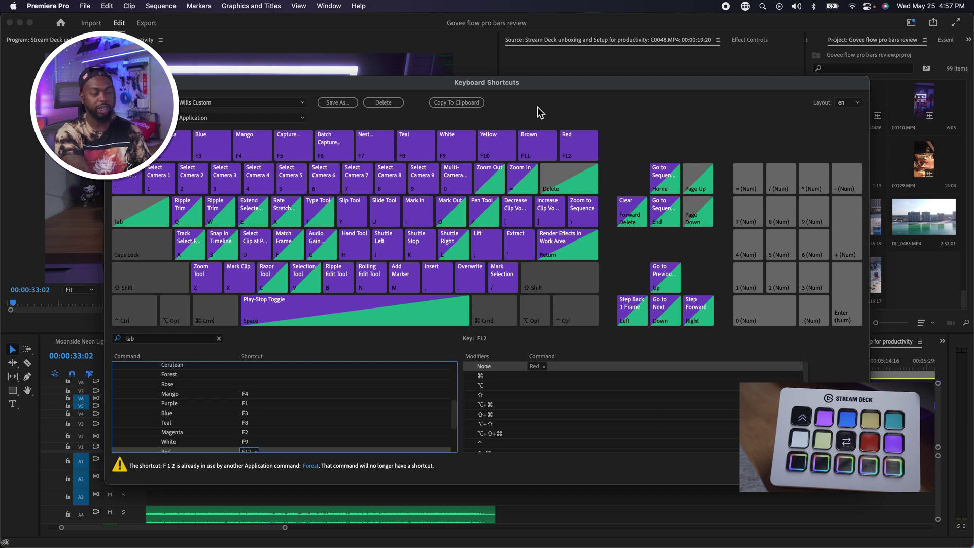
drag(455, 413, 458, 421)
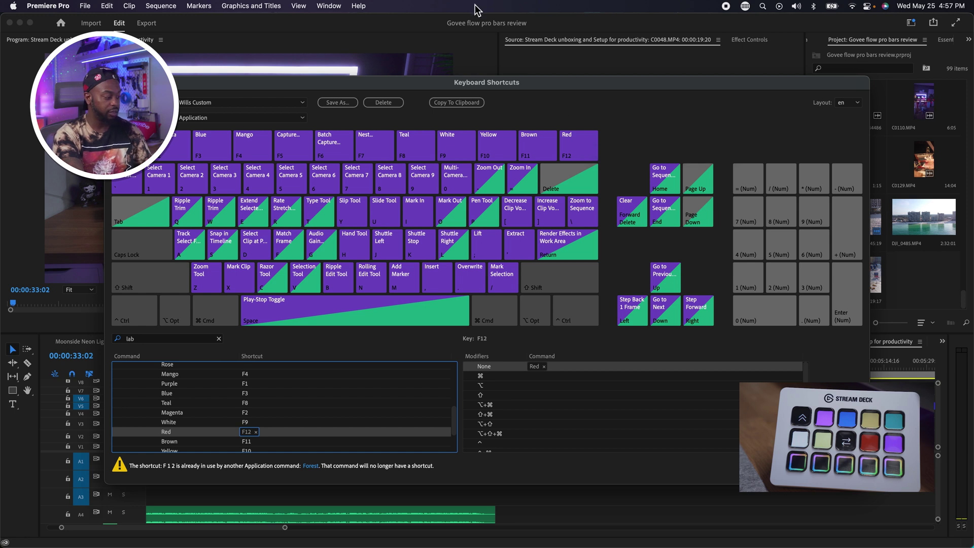
- Check the red Stream Deck key's hotkey in the configuration window against Premiere's shortcuts
click(763, 5)
click(746, 5)
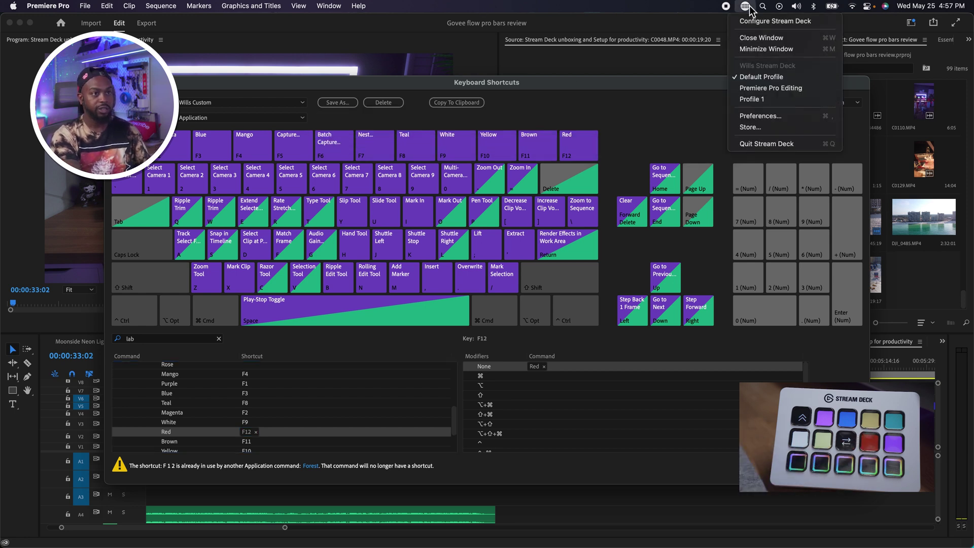
click(753, 21)
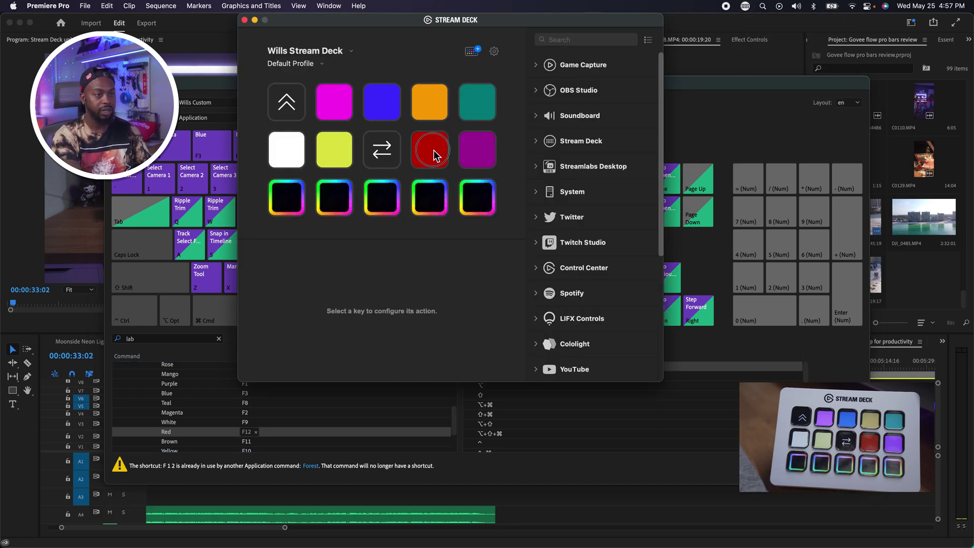
click(431, 150)
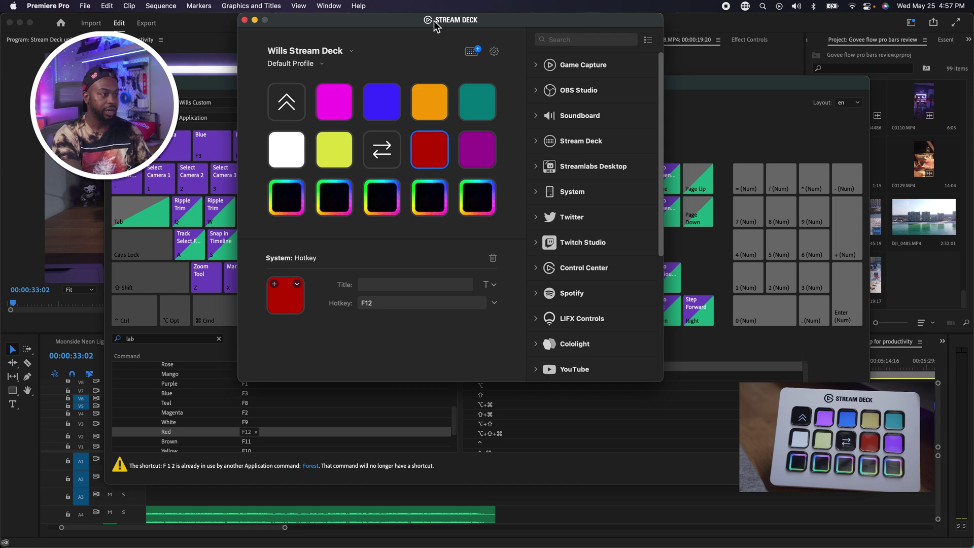
drag(435, 25, 839, 37)
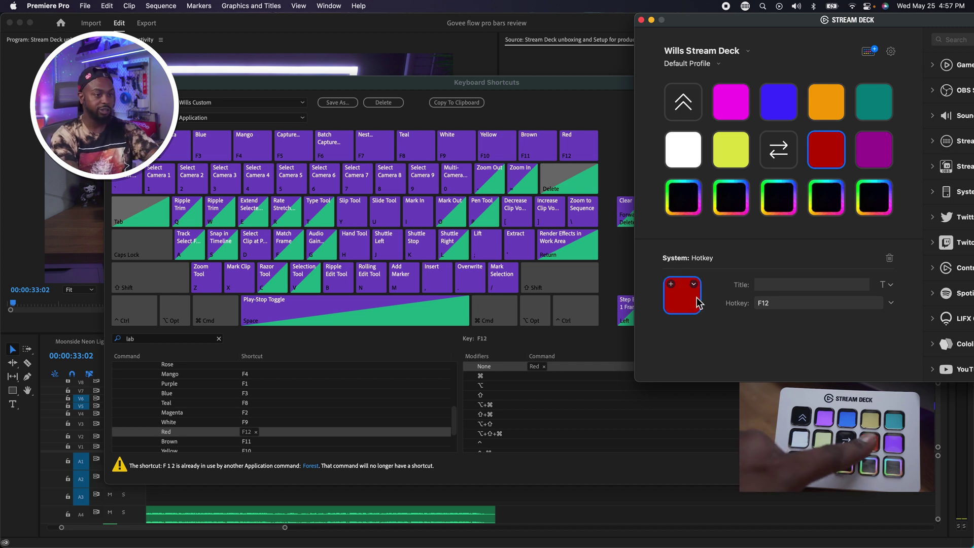
click(381, 151)
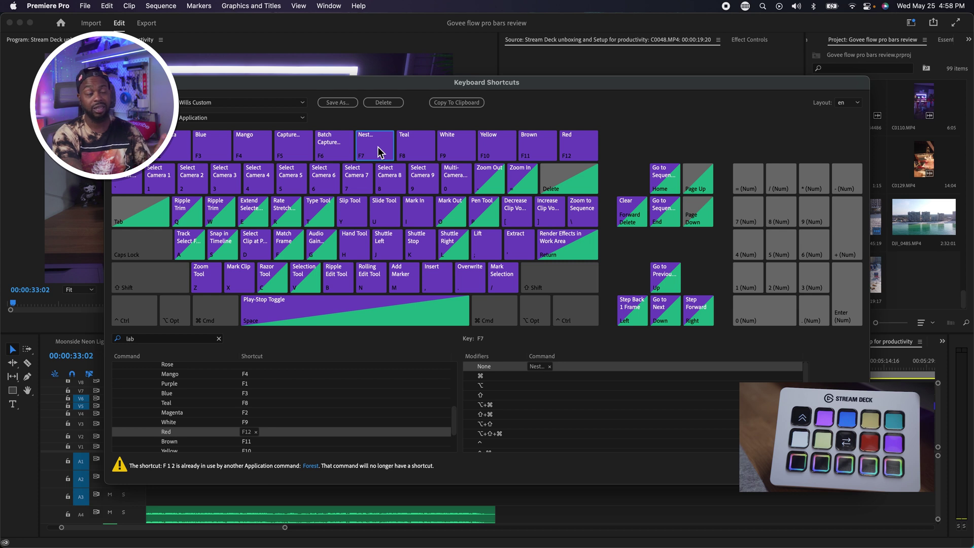
- Close Keyboard Shortcuts and label clip C0018 red with F7, then tan with F8
key(Return)
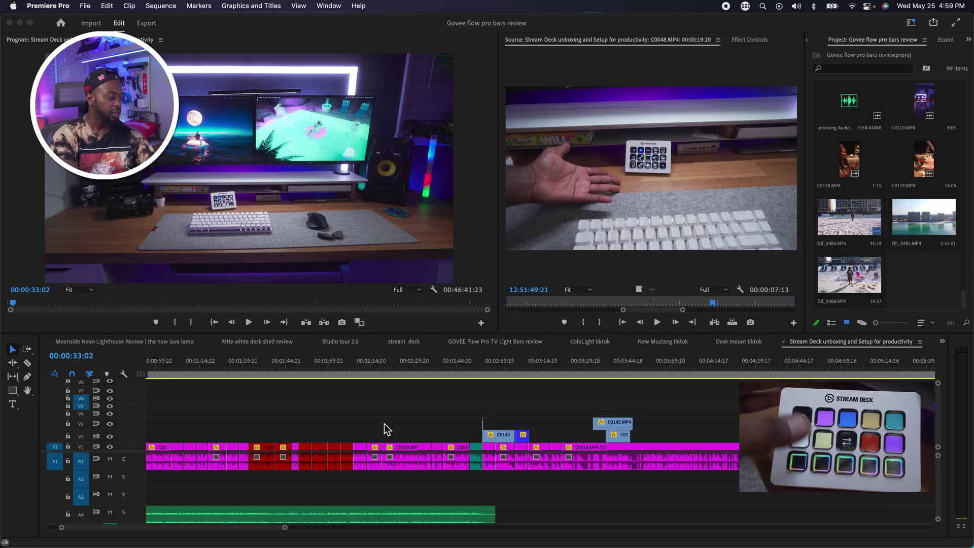
click(409, 457)
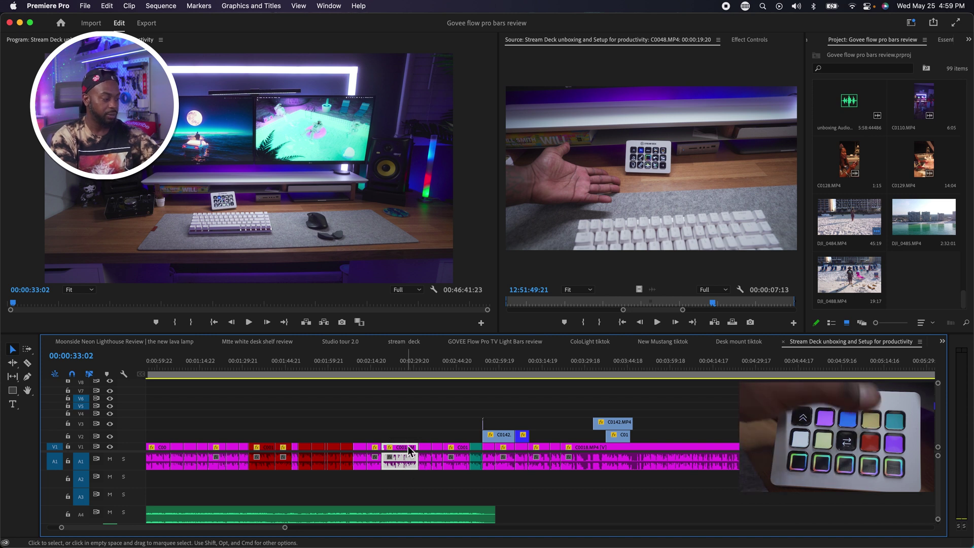
key(F7)
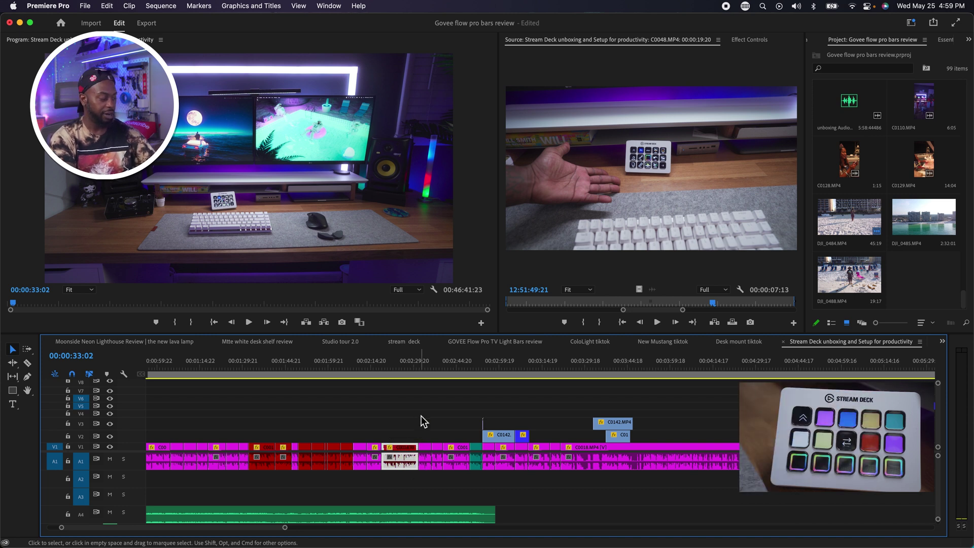
key(F8)
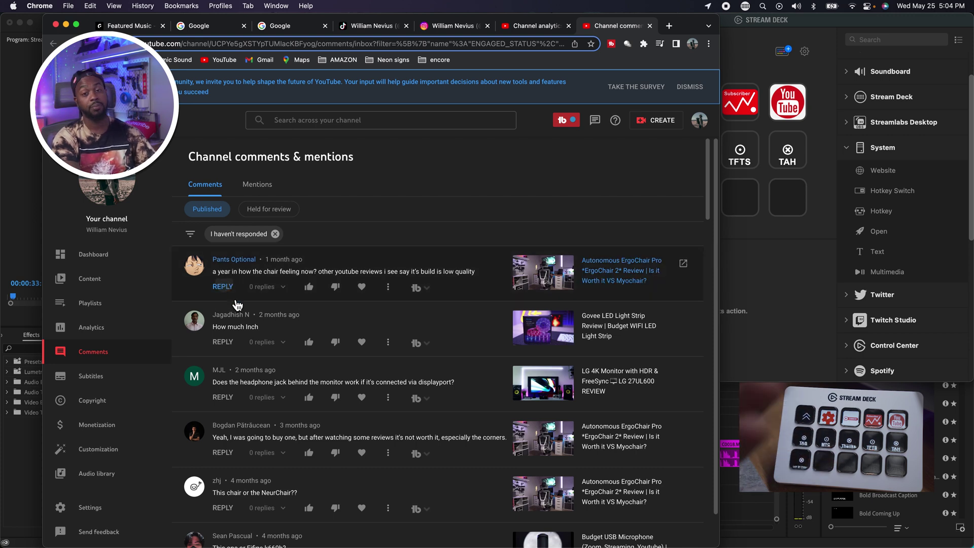
- Reply to the first comment with 'Thanks a lot bro 😎More to come! Thanks for your support…'
click(223, 286)
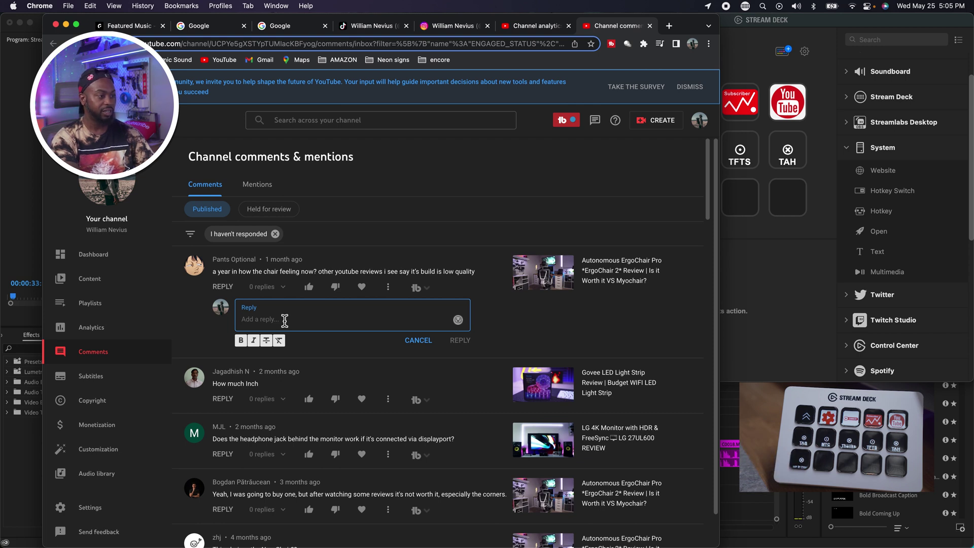
text(Thanks a lot bro 😎)
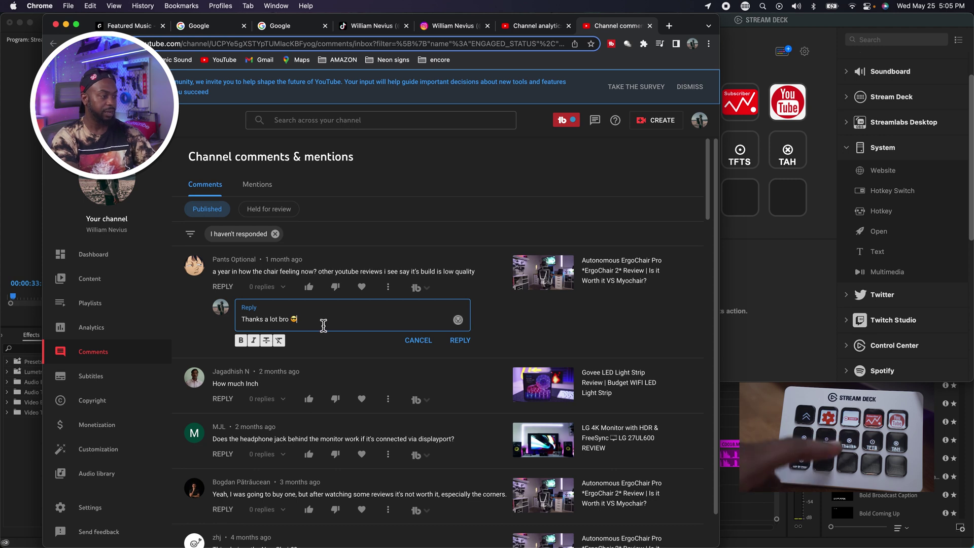
text(More to come! Thanks for your support ❤️‍🔥❤️‍🔥 💪🏾😎👍🏾)
key(Return)
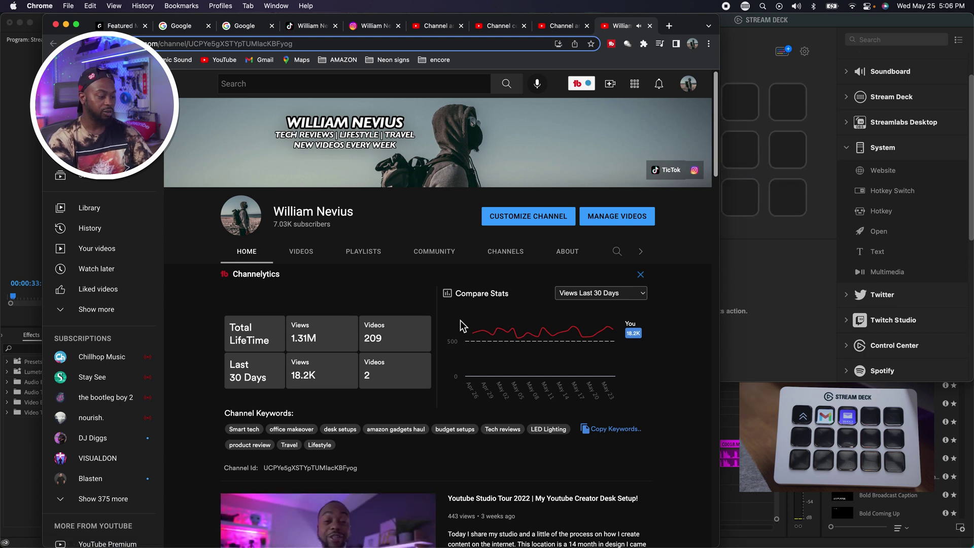
click(774, 311)
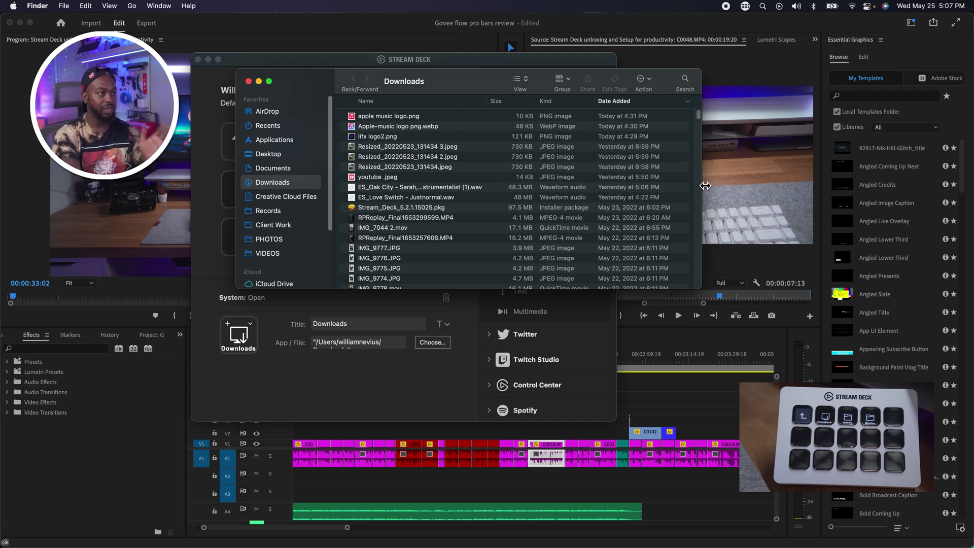
- Close the Finder Downloads window and select the IFTTT key on Stream Deck page 2
drag(705, 186, 380, 183)
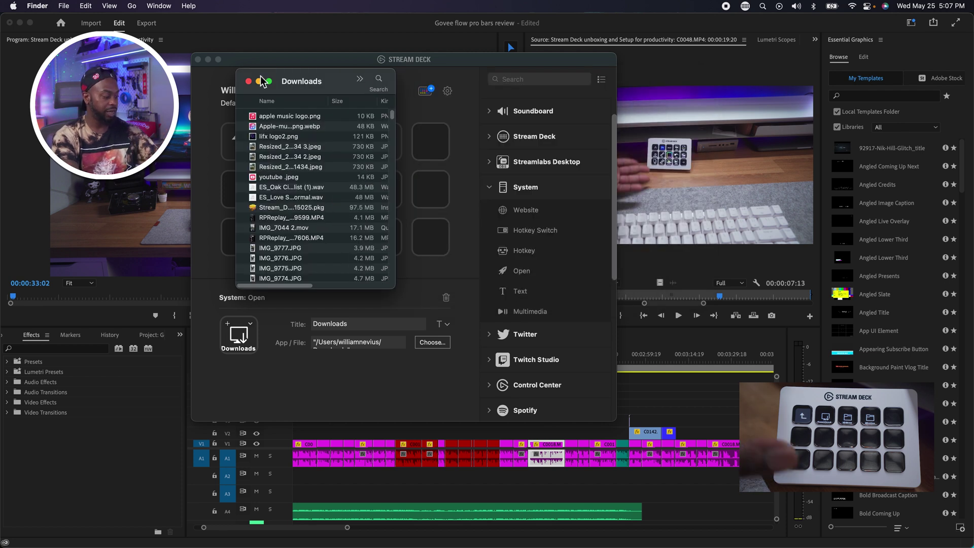
click(248, 81)
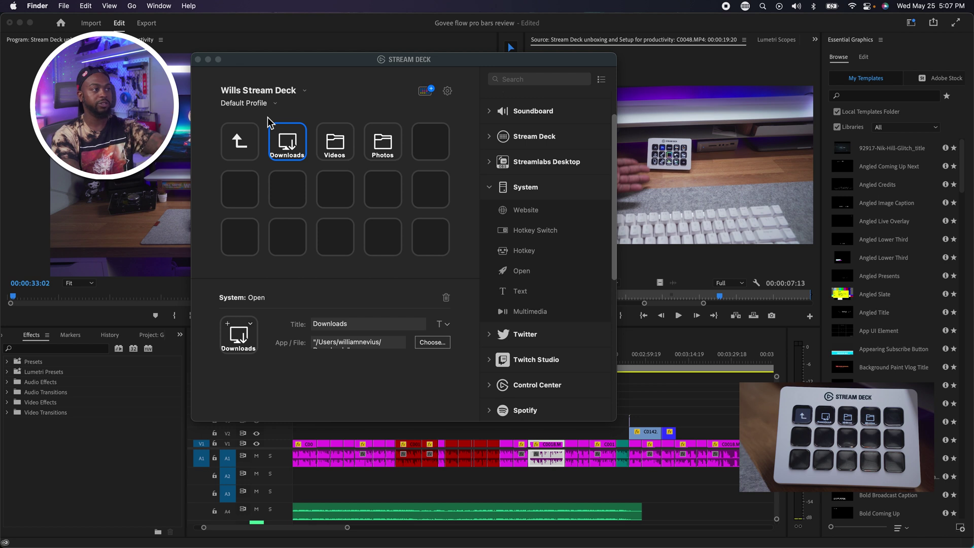
drag(395, 201, 556, 206)
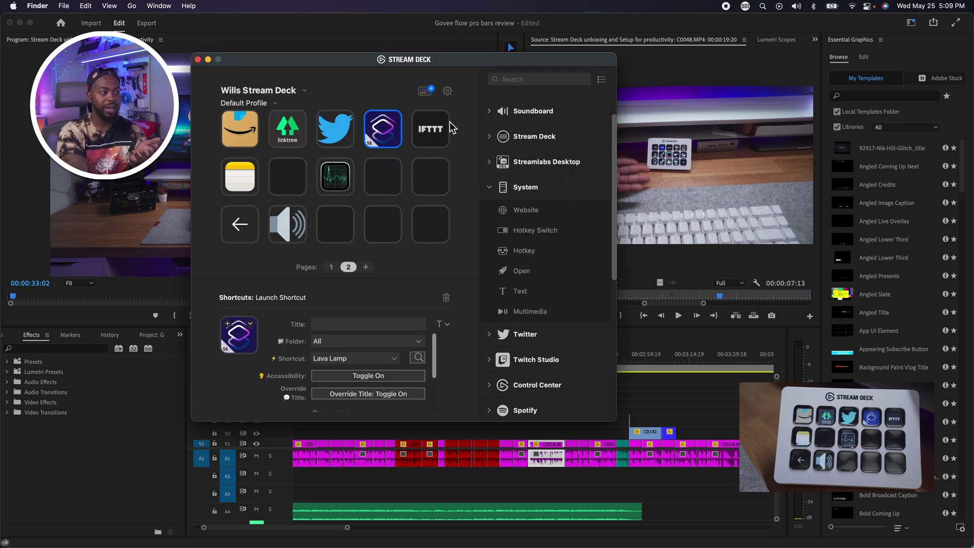
click(432, 133)
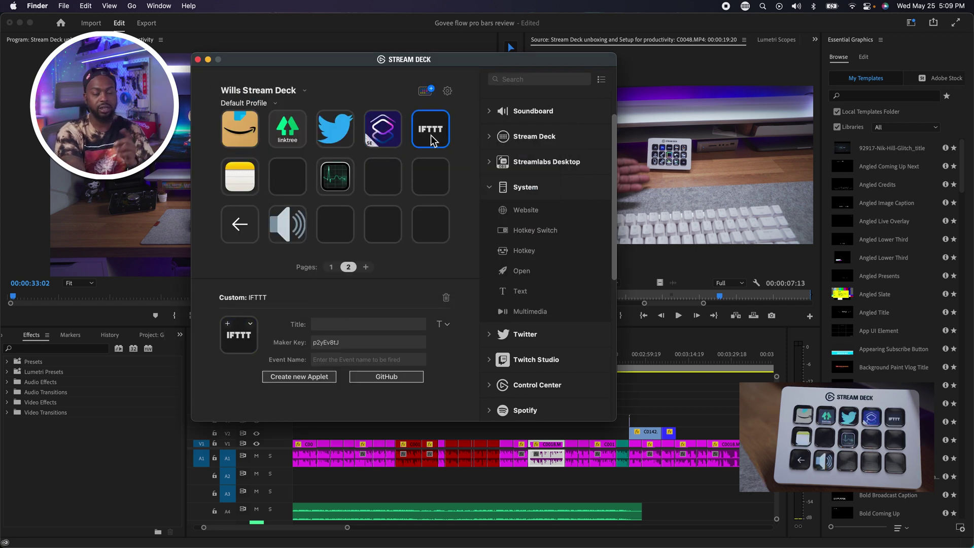